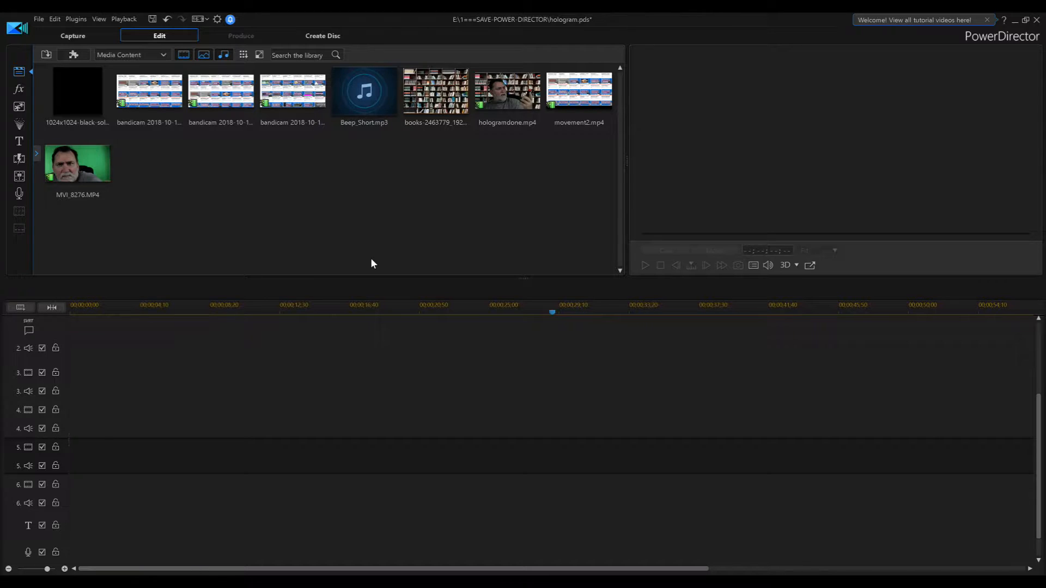
Place MVI_8276.MP4 at the start of video track 4 and cut away everything before 00;00;02;09, closing the gap.
left_click(90, 175)
left_click_drag(90, 175, 71, 415)
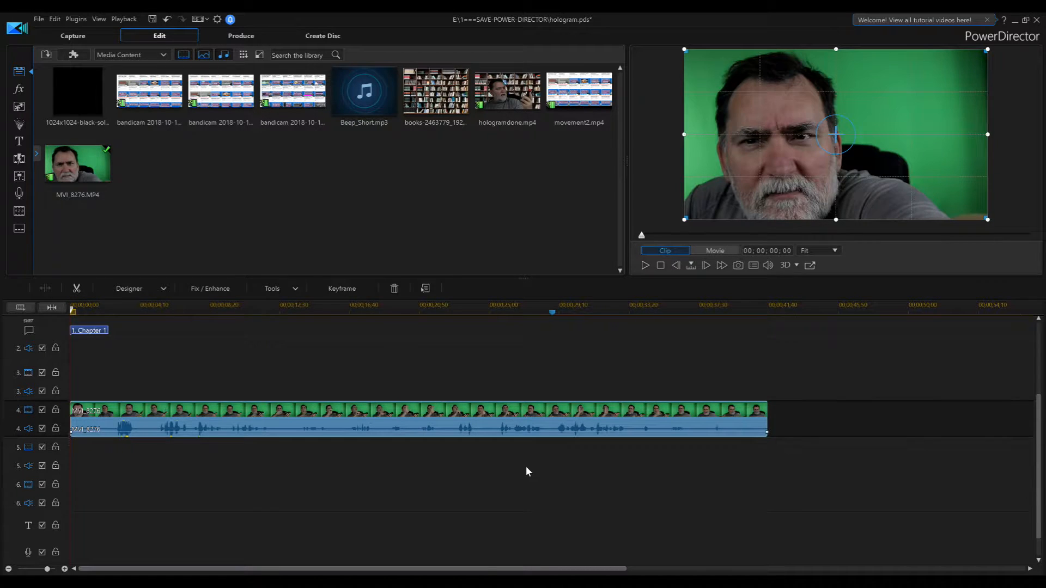
left_click(644, 266)
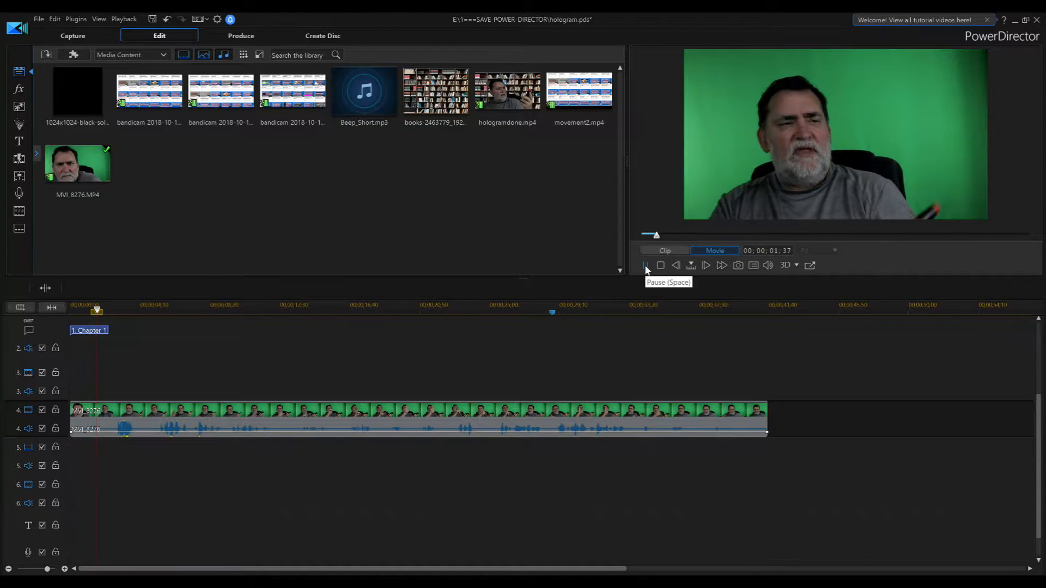
left_click(645, 266)
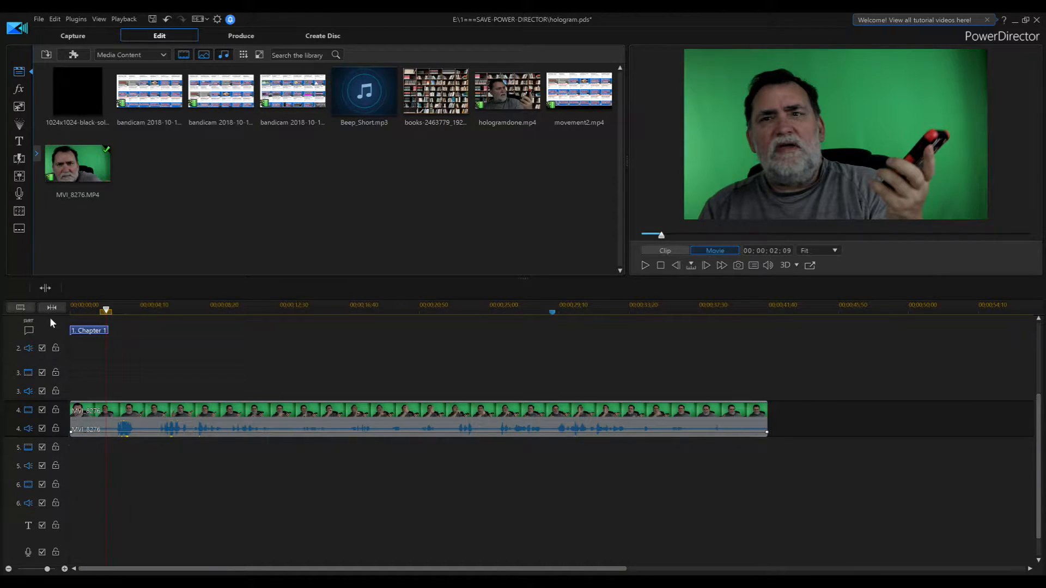
left_click(51, 291)
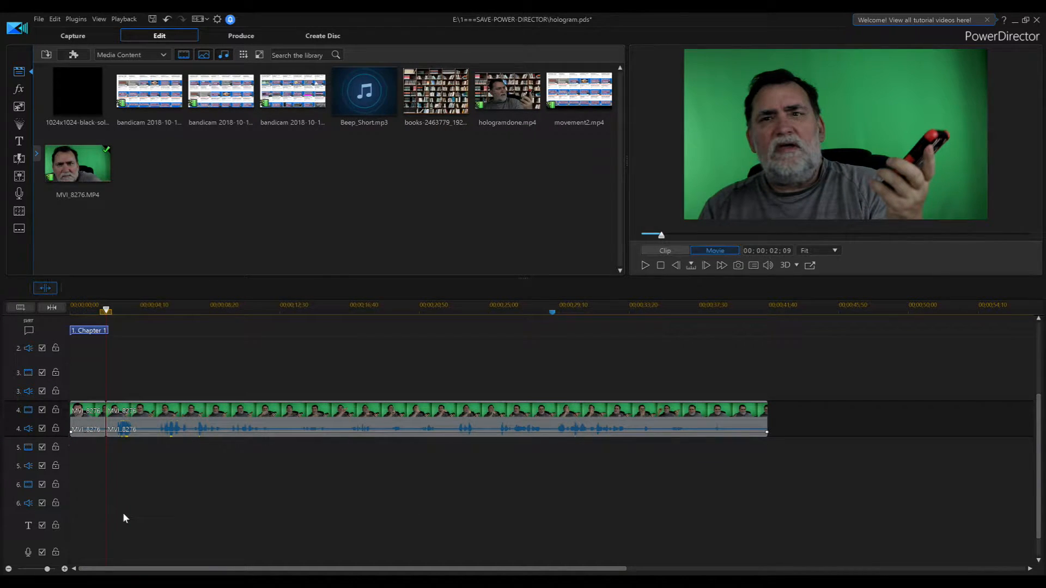
left_click(94, 434)
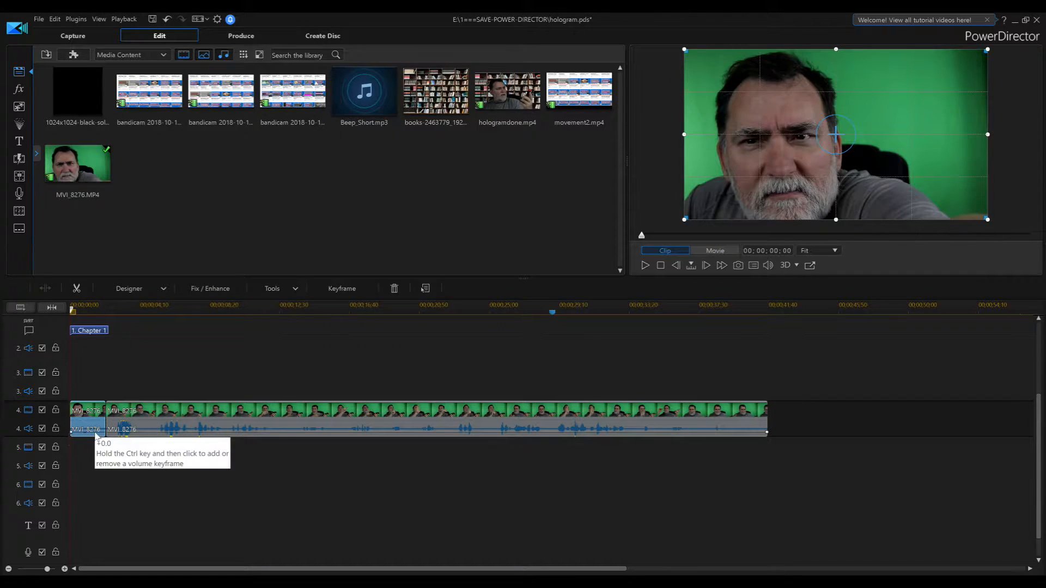
key("Delete")
left_click(121, 438)
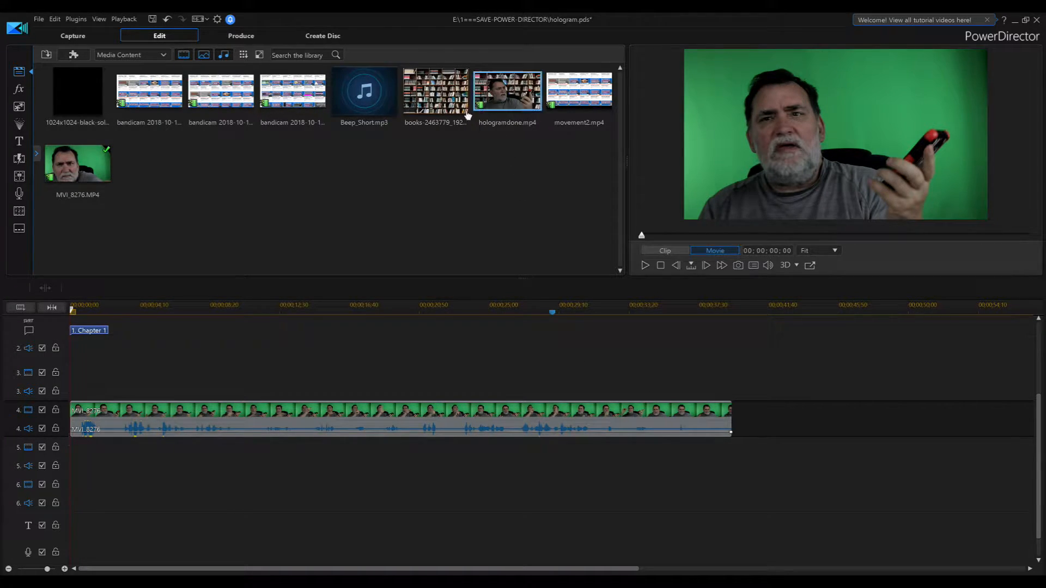
Place the books-2463779_1920 image at the start of video track 3 and extend it to the end of the MVI_8276 clip.
left_click_drag(443, 108, 71, 373)
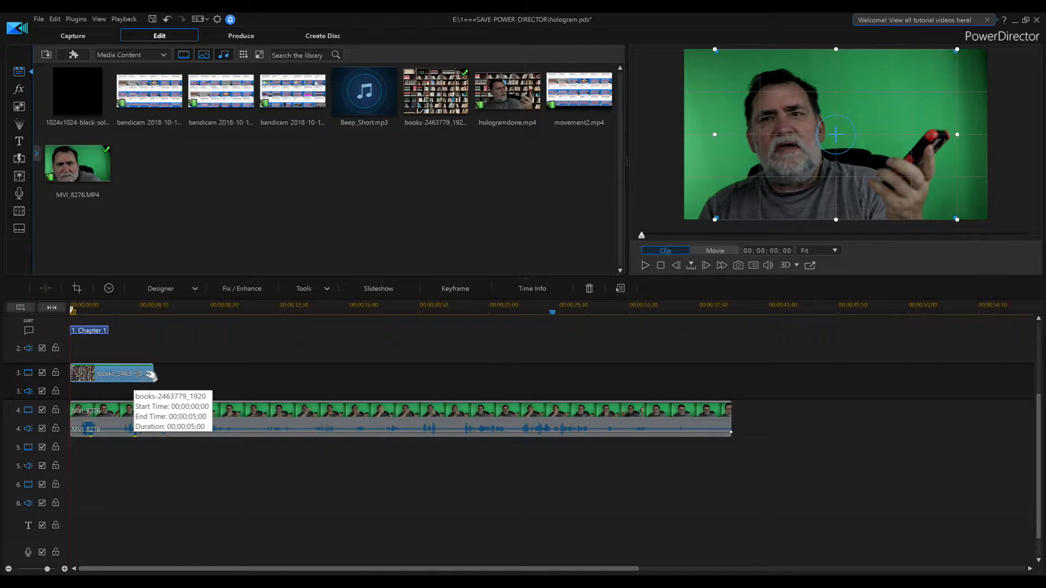
left_click_drag(153, 375, 732, 394)
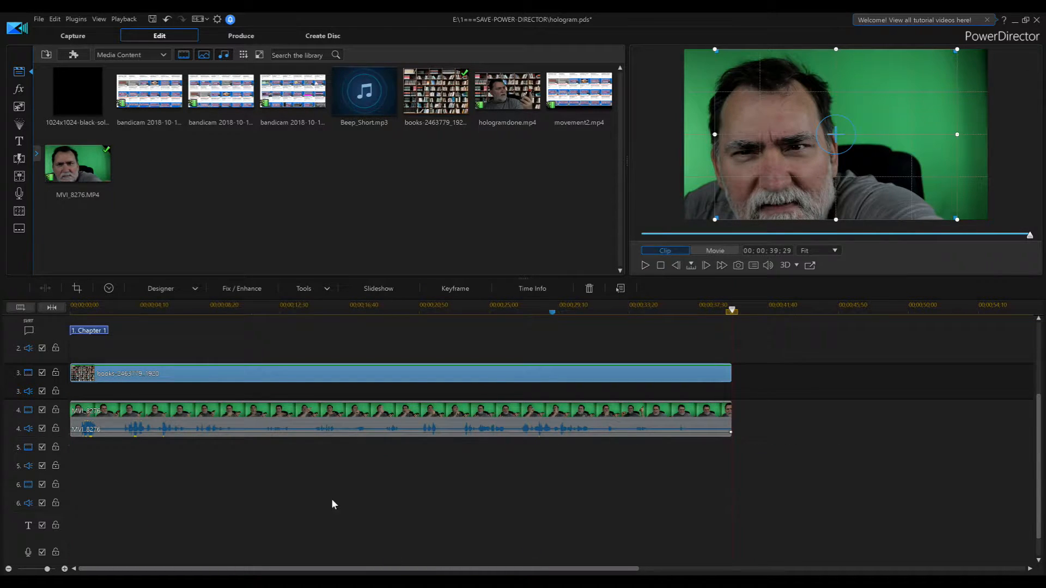
Apply a chroma key to the MVI_8276 clip in PiP Designer, sampling the green backdrop as the key colour.
left_click(327, 429)
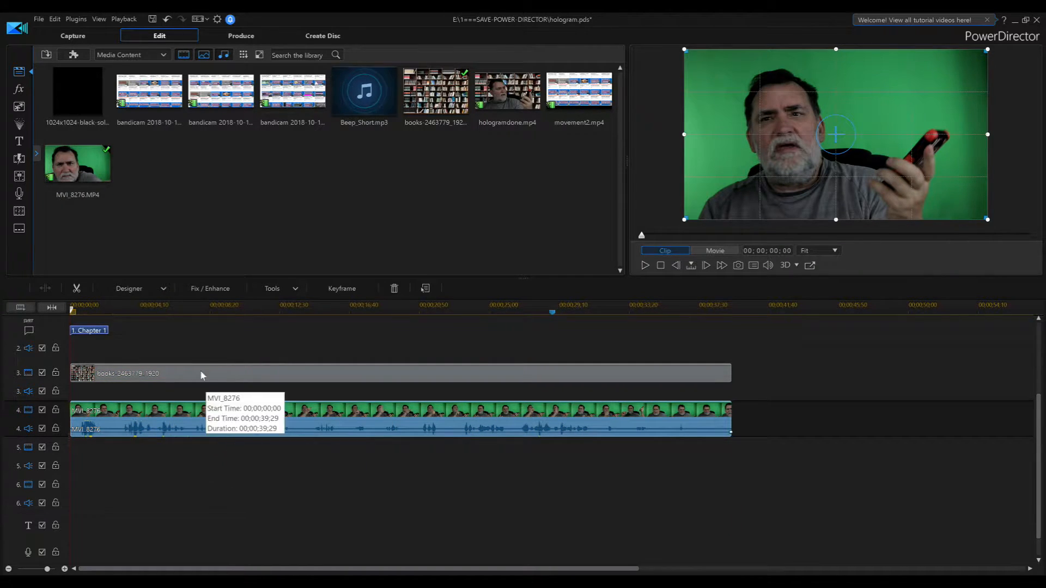
left_click(156, 289)
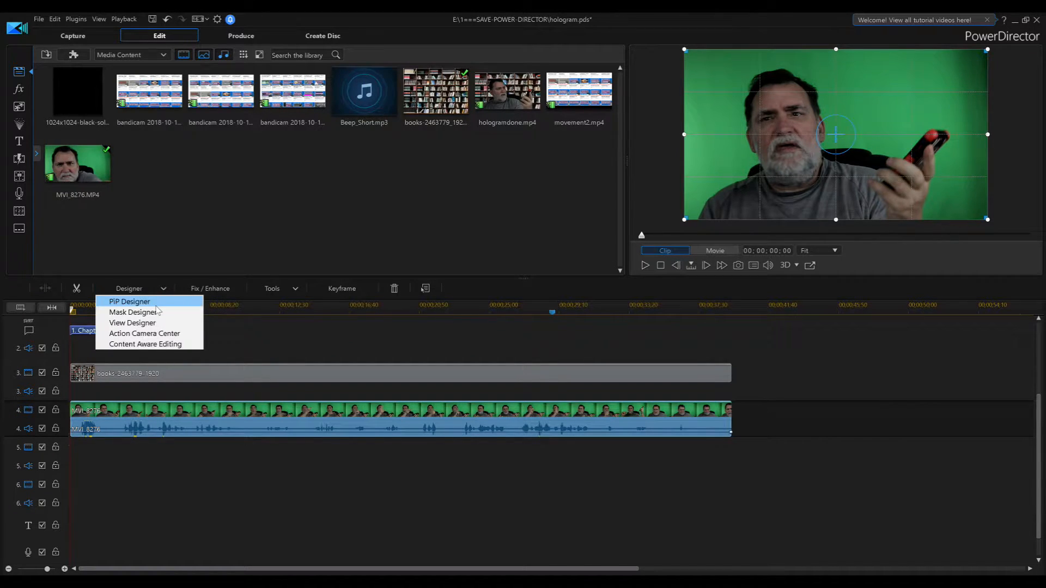
left_click(329, 416)
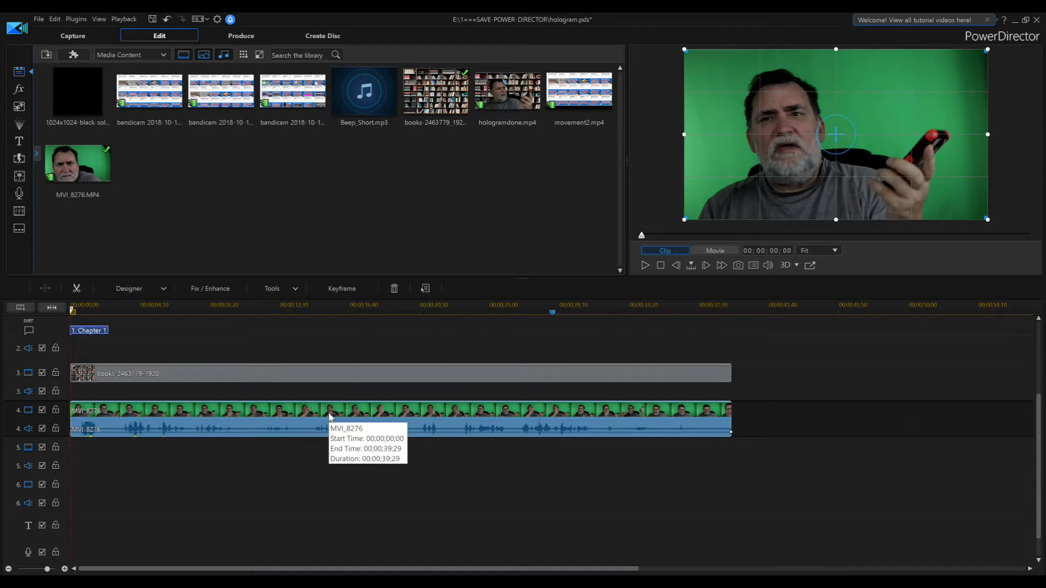
double_click(329, 416)
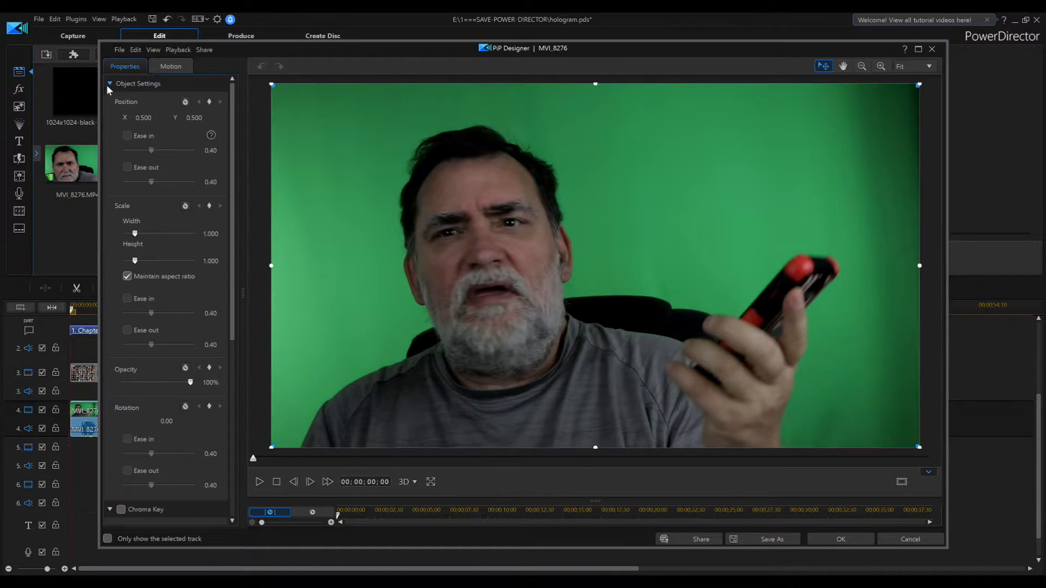
left_click(109, 84)
left_click(121, 101)
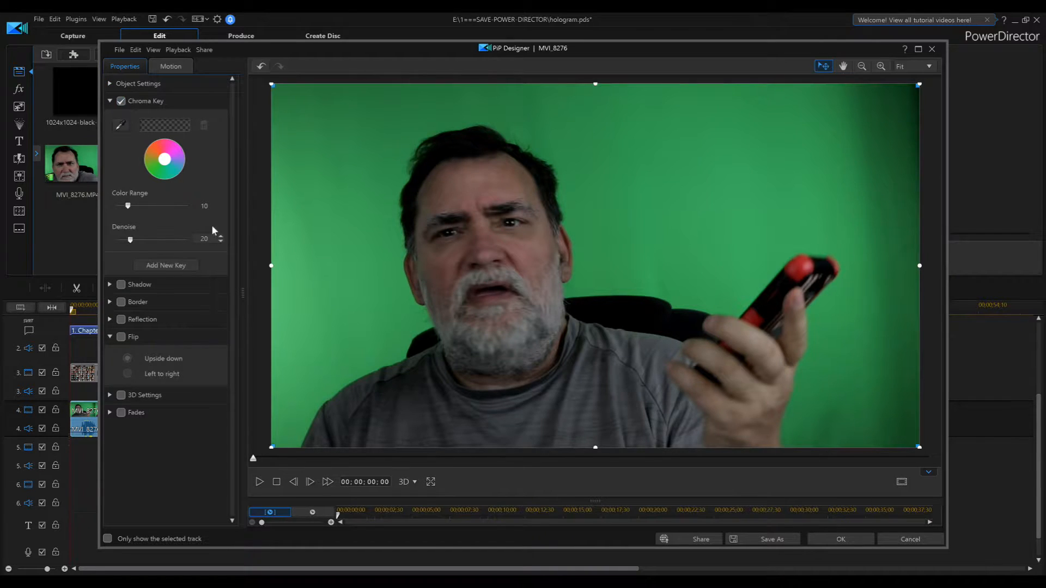
left_click(120, 126)
left_click(405, 222)
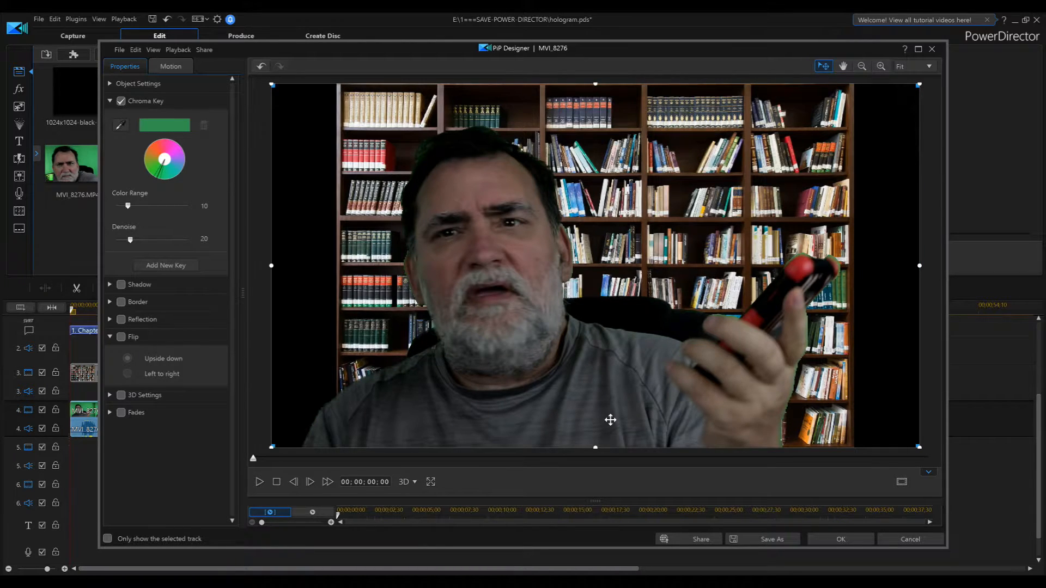
left_click(222, 234)
left_click(832, 538)
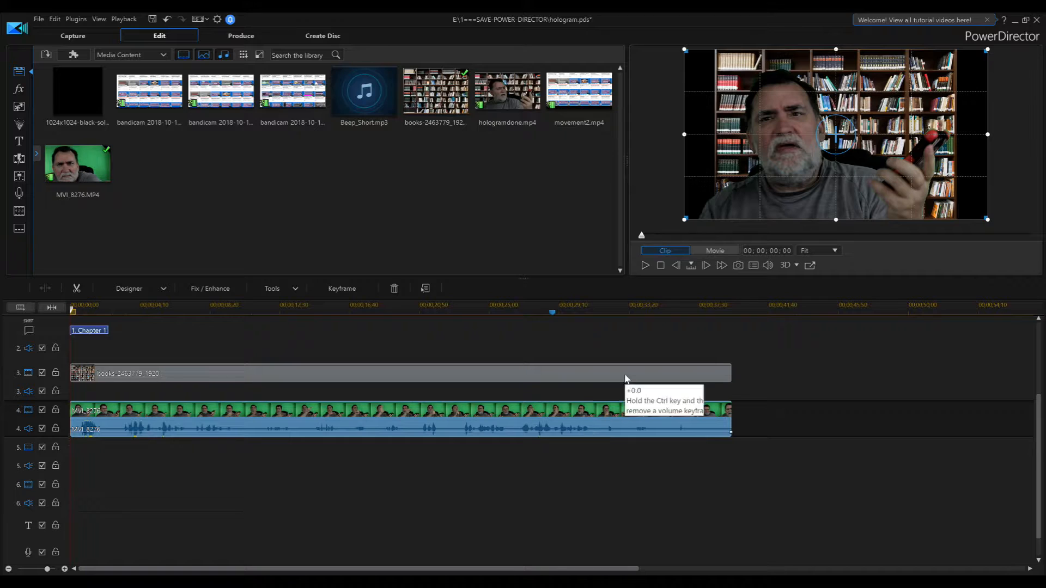
Stretch the bookshelf image horizontally on both sides so it covers the full width of the video frame.
left_click(451, 376)
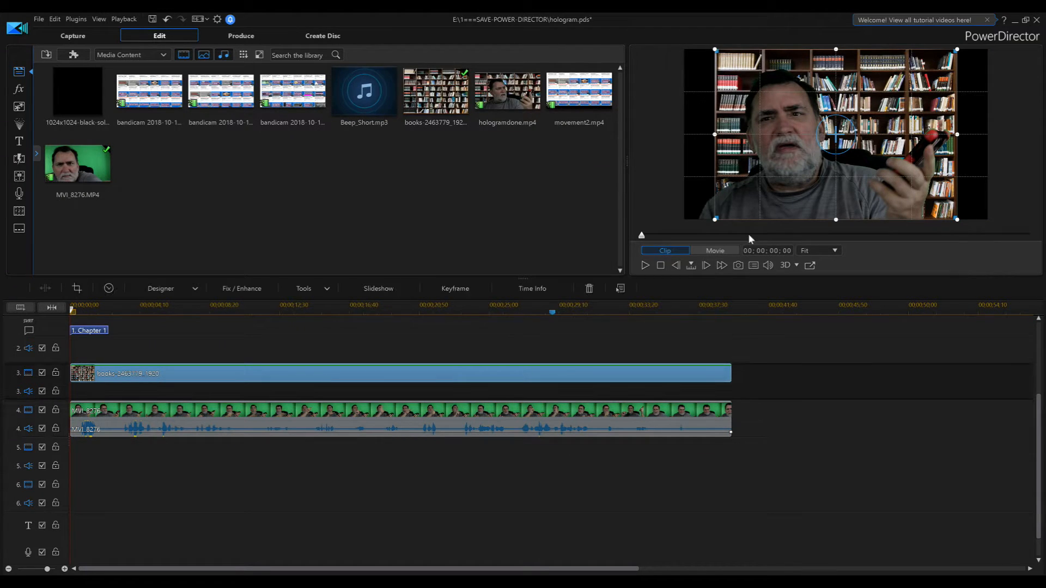
left_click_drag(713, 134, 676, 128)
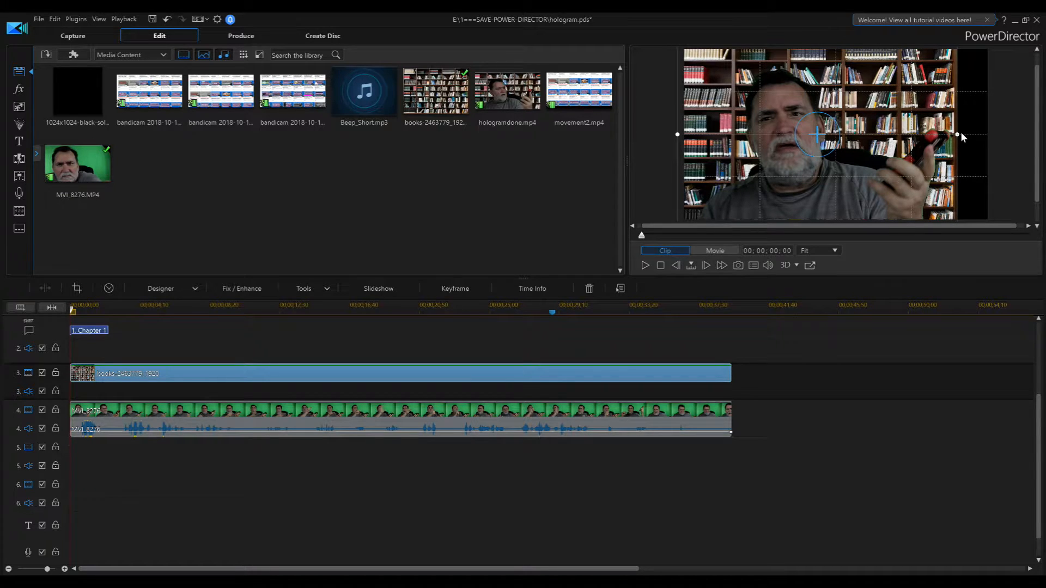
left_click_drag(958, 134, 994, 128)
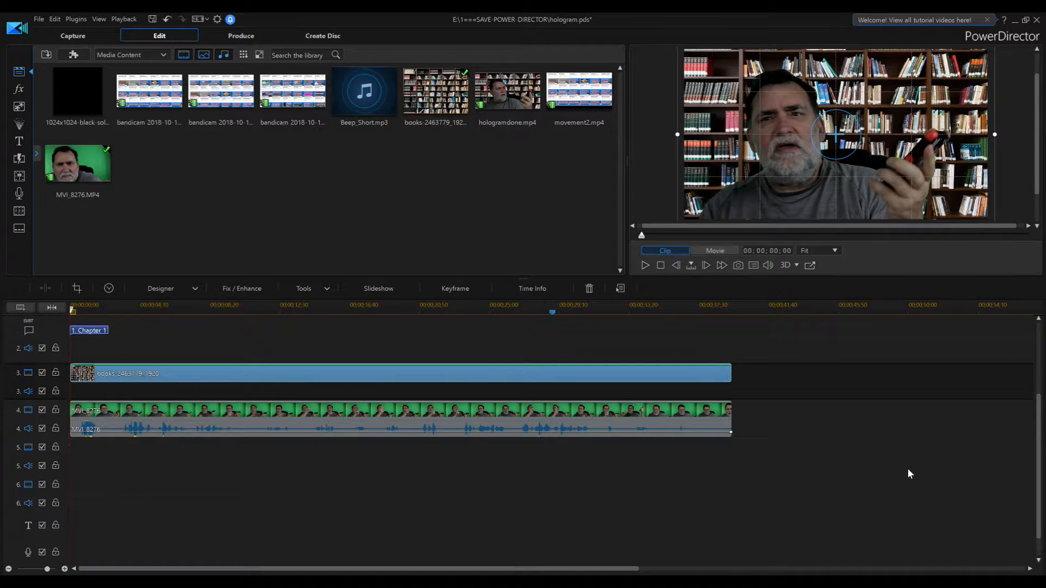
Preview the keyed composite briefly and lower the MVI_8276 clip's audio volume to silence.
left_click(644, 265)
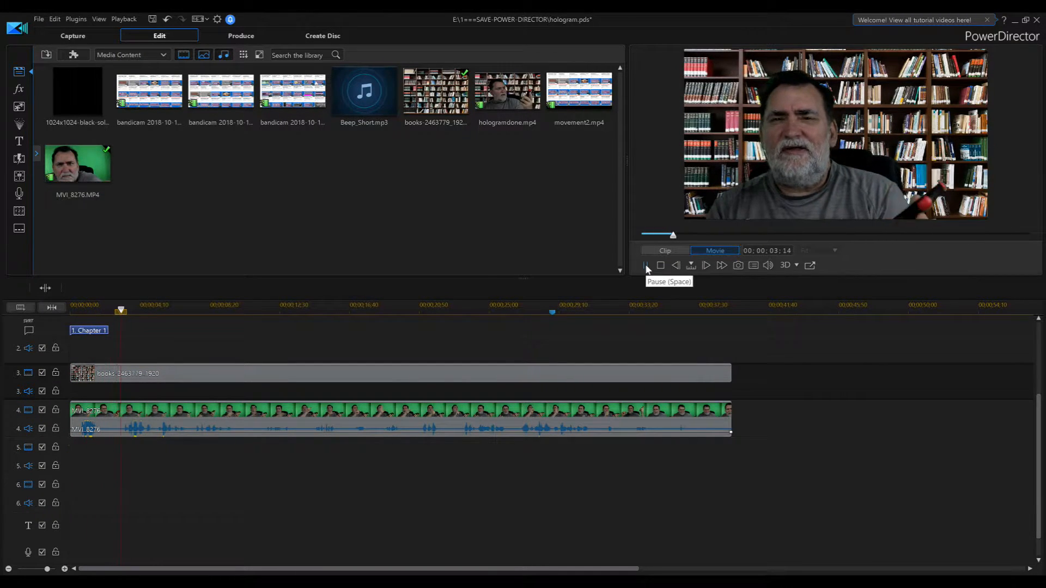
left_click(602, 422)
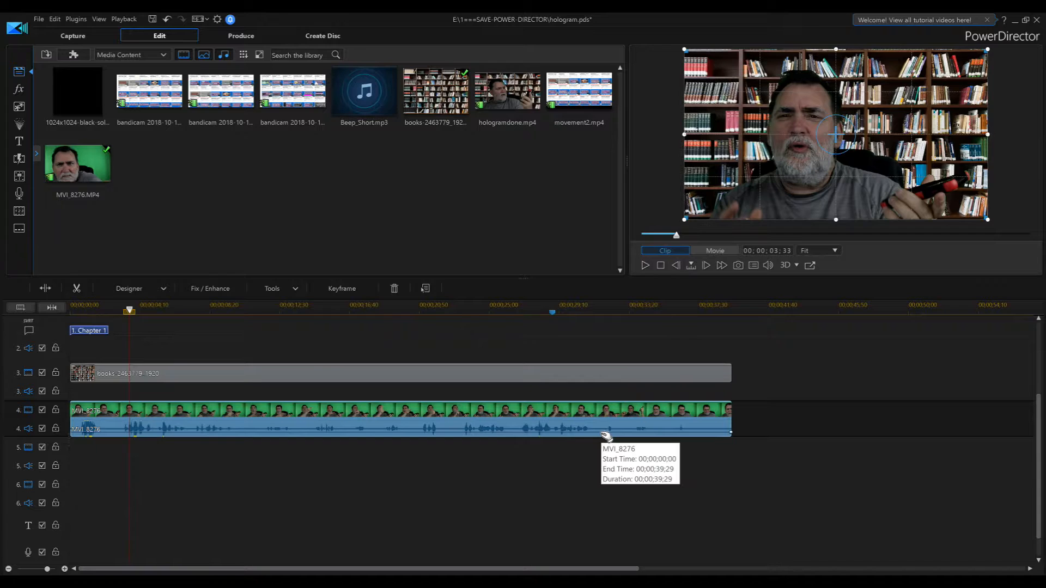
left_click_drag(606, 431, 606, 435)
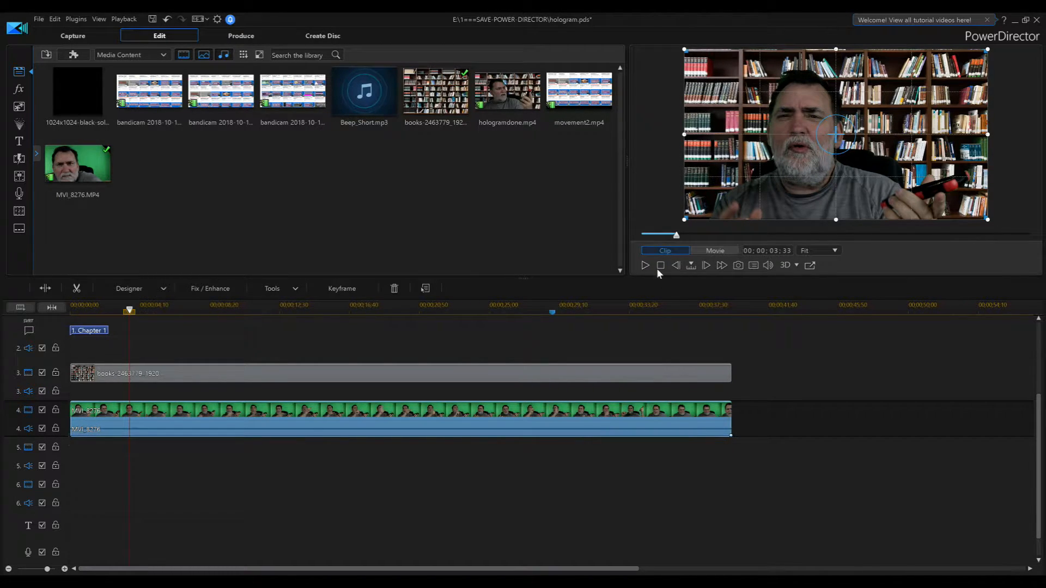
left_click(644, 265)
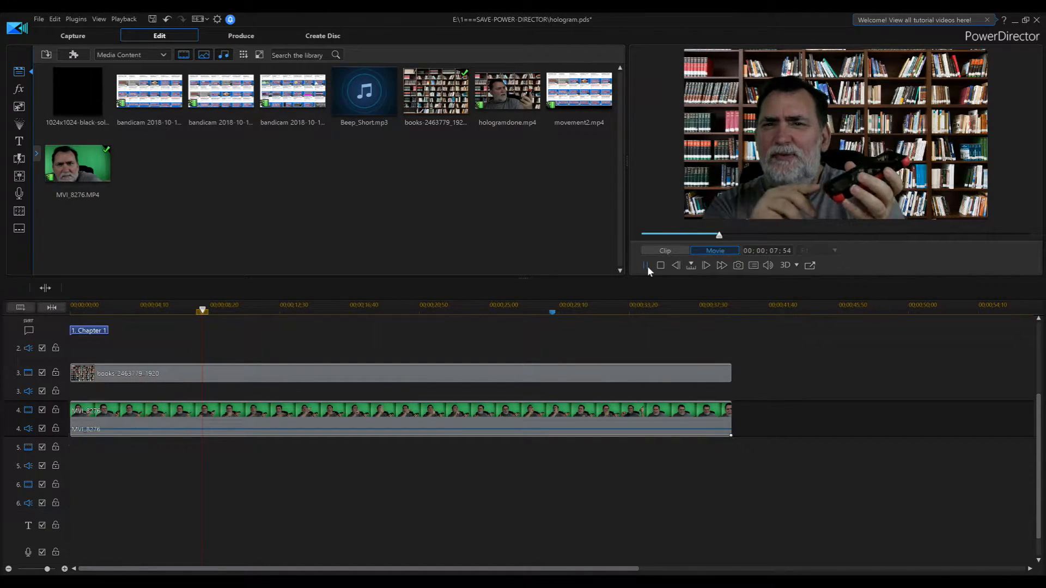
left_click(645, 266)
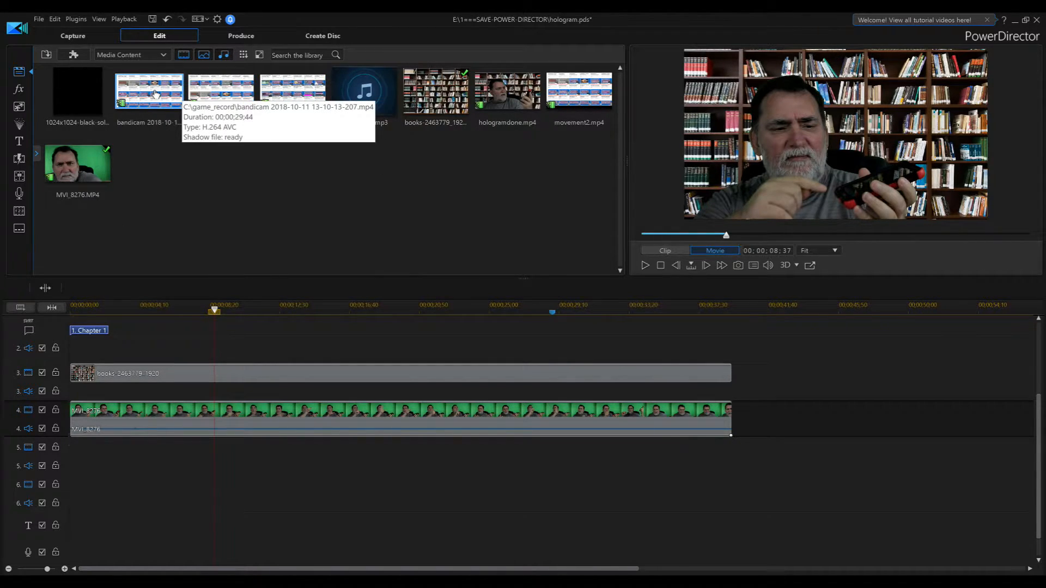
left_click_drag(155, 94, 217, 479)
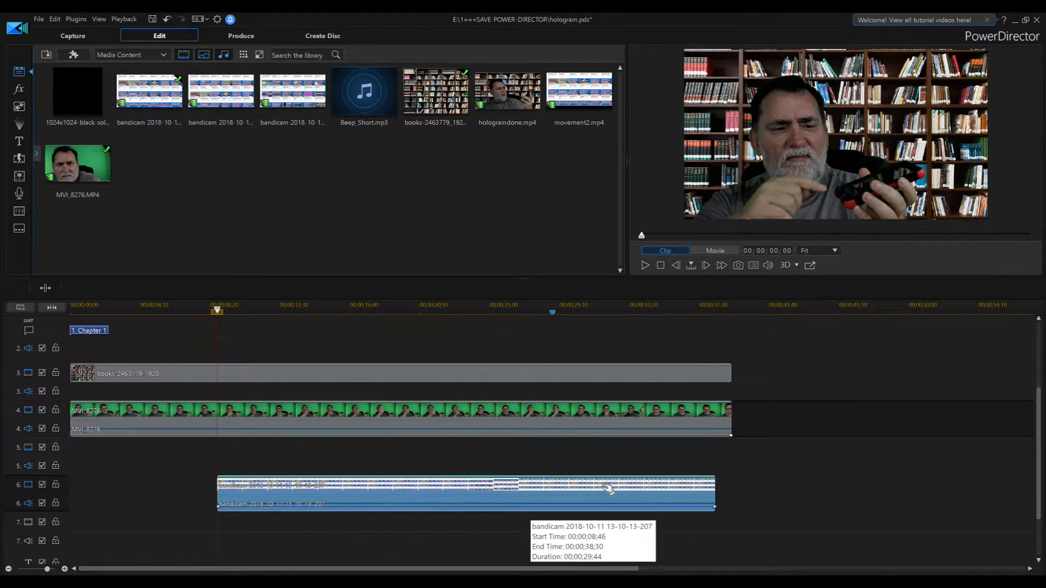
left_click(607, 495)
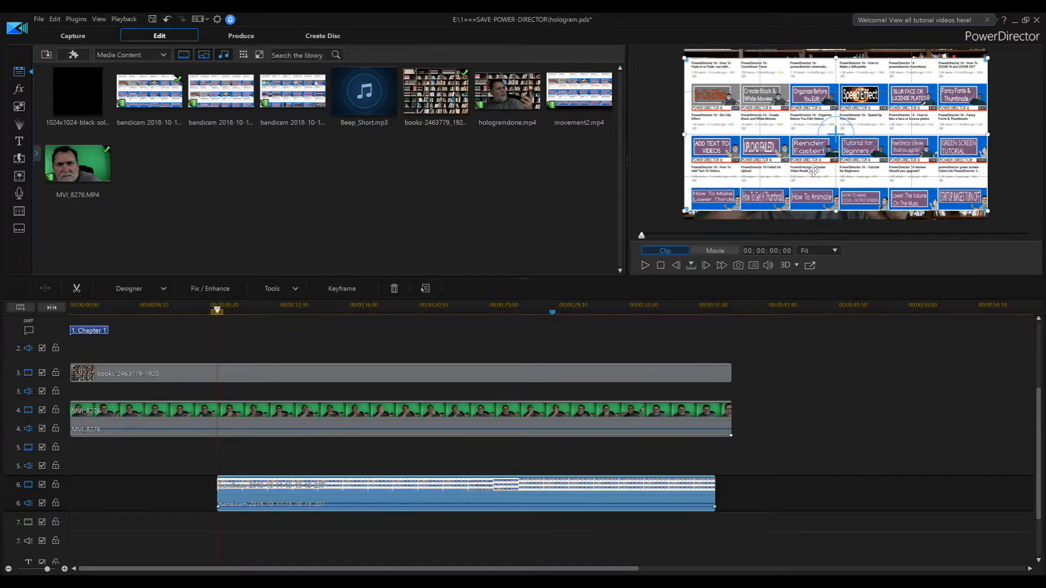
left_click_drag(838, 131, 836, 124)
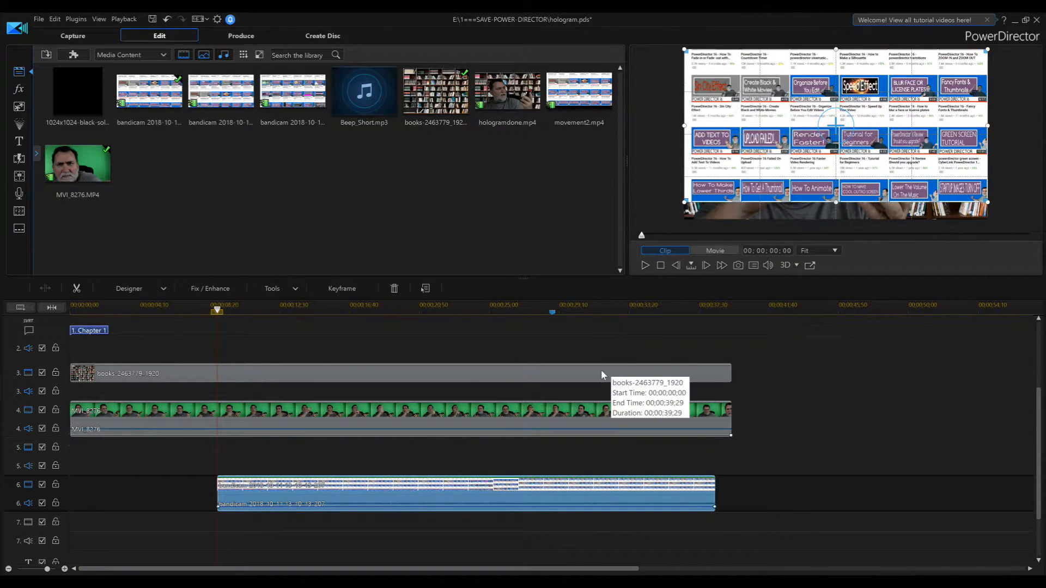
Preview the timeline up to 00;00;15;59 and examine the other two bandicam clips in the media library.
left_click(646, 264)
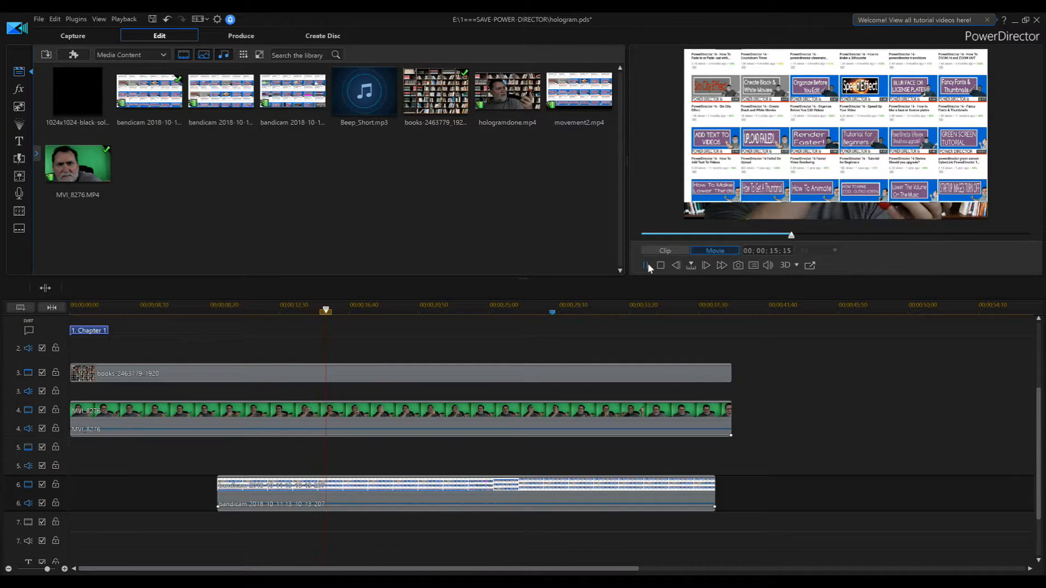
left_click(646, 265)
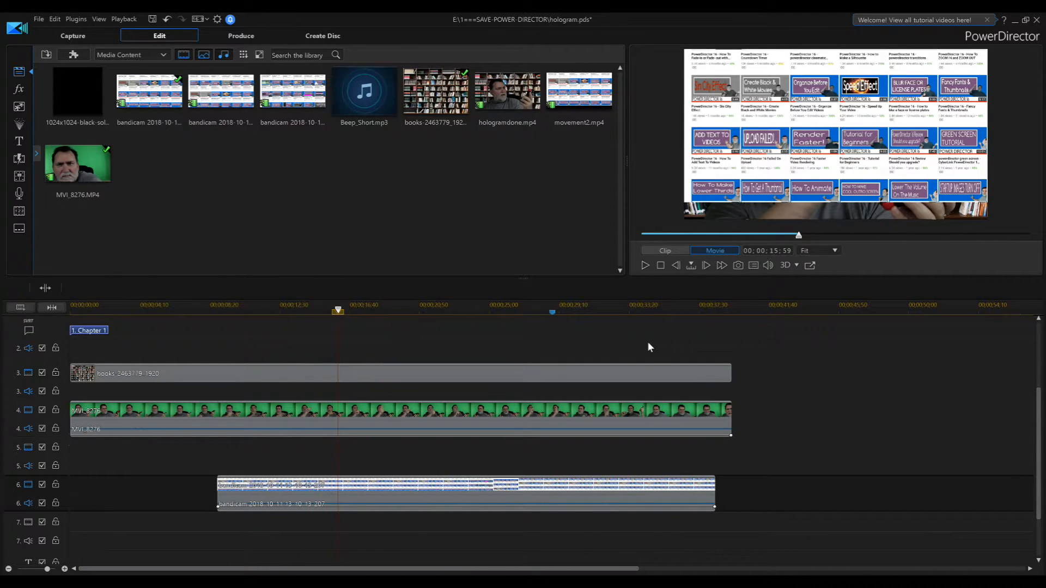
left_click(222, 99)
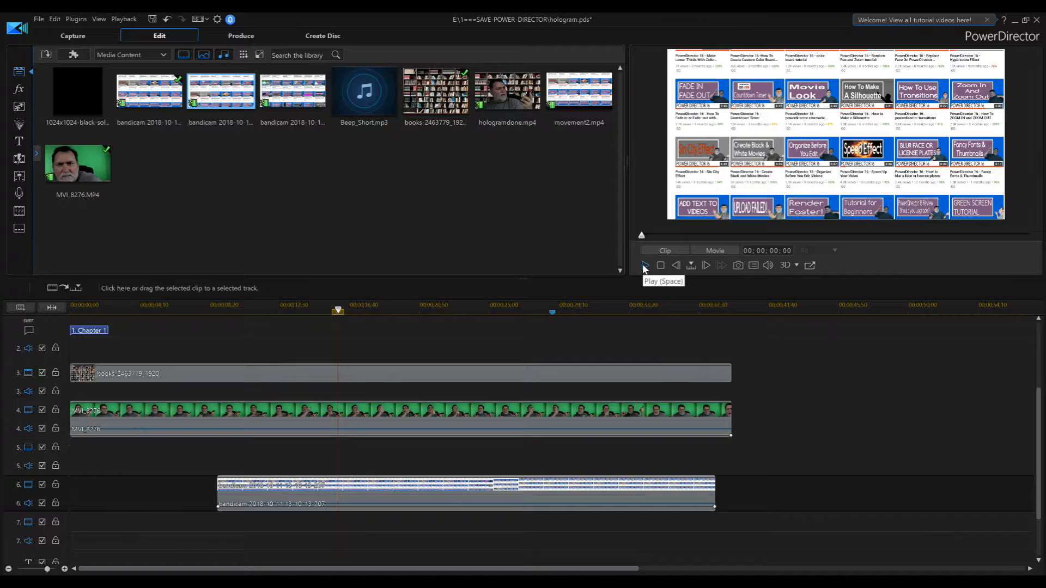
left_click(298, 102)
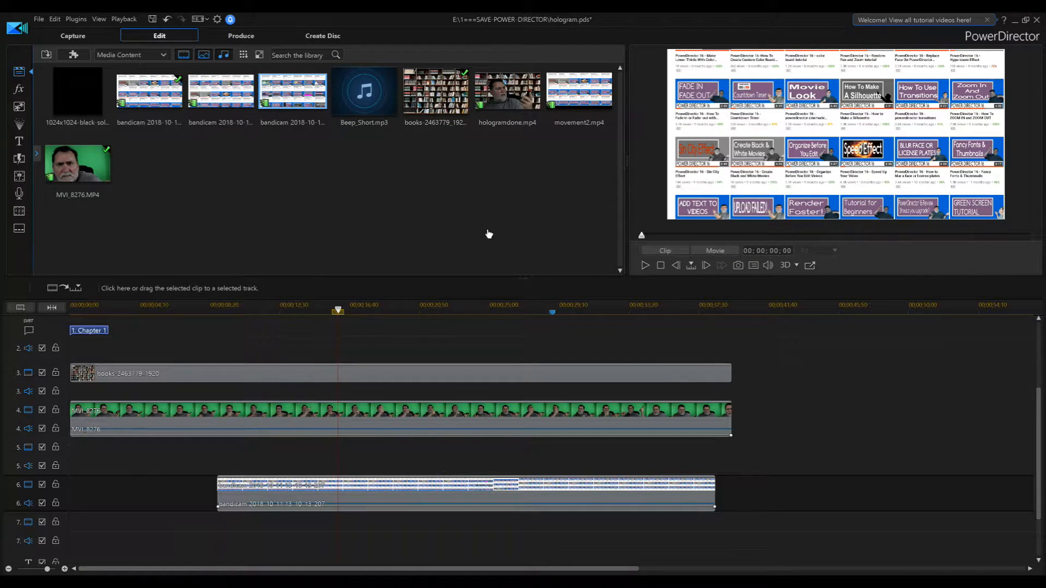
left_click(644, 265)
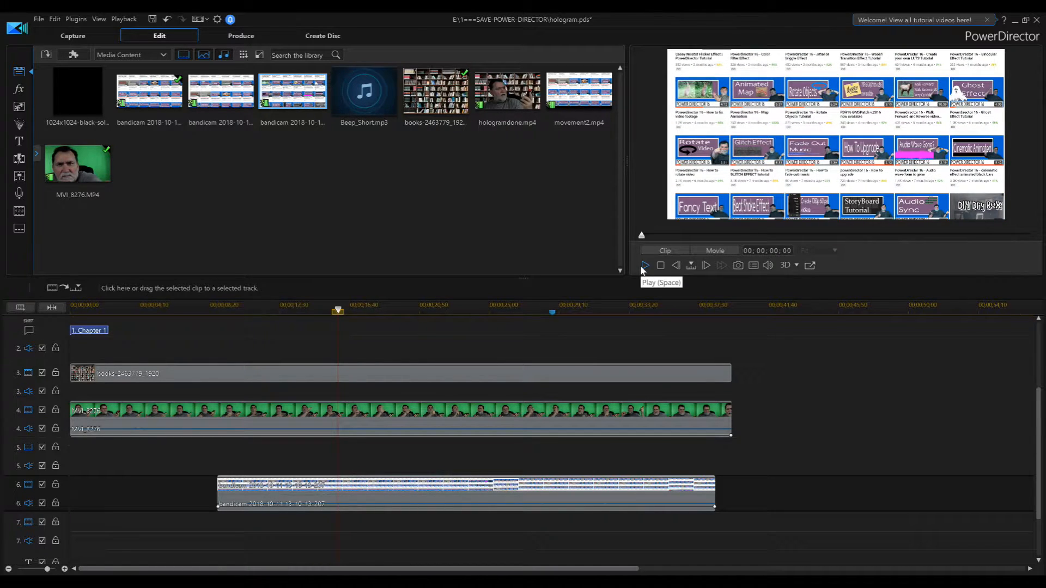
left_click(643, 267)
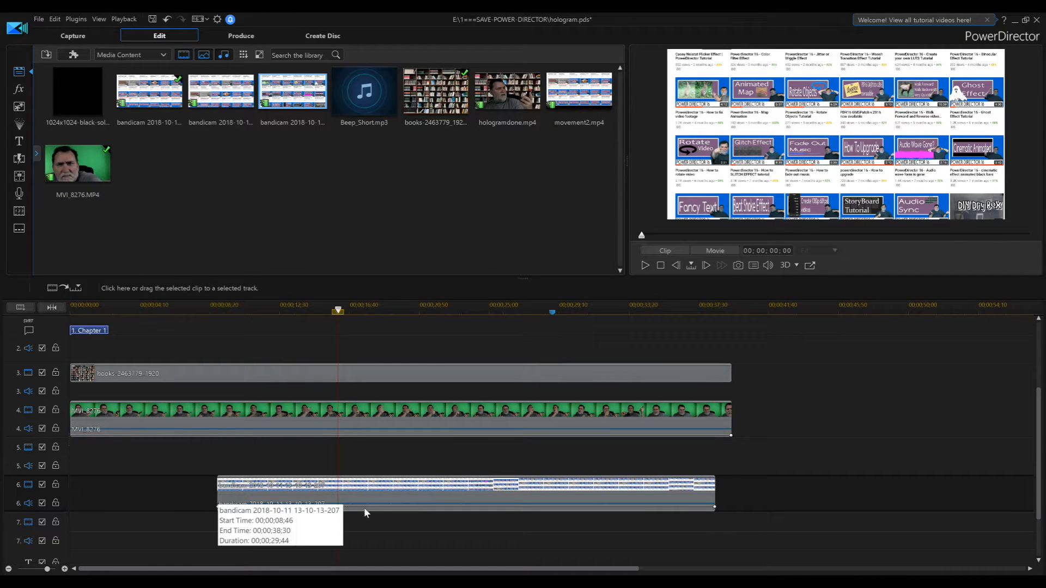
Shrink the bandicam overlay to about half the frame width, position it above the handheld device, and preview it.
left_click(288, 489)
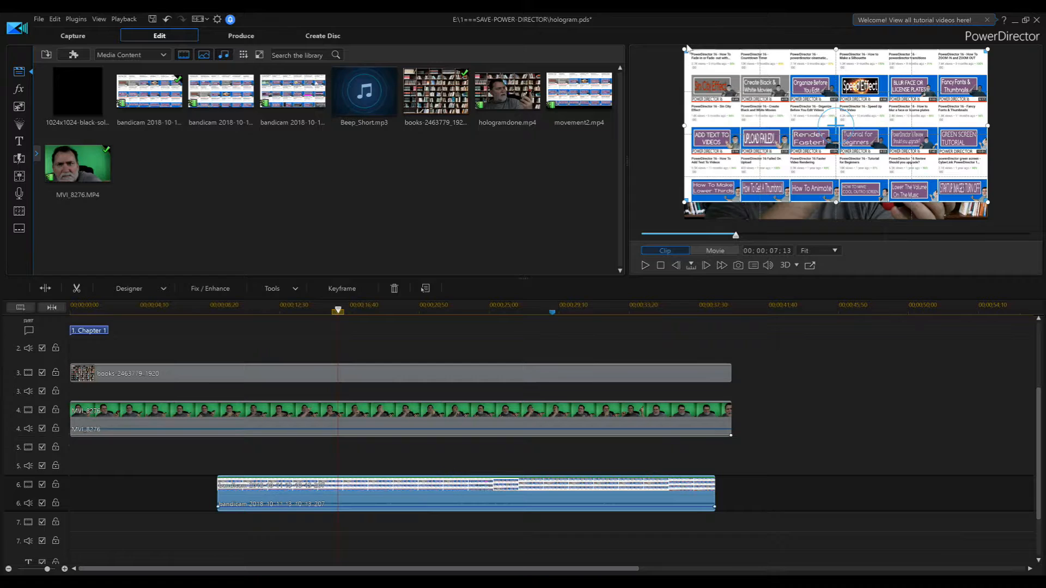
left_click_drag(683, 48, 823, 119)
left_click_drag(904, 160, 902, 121)
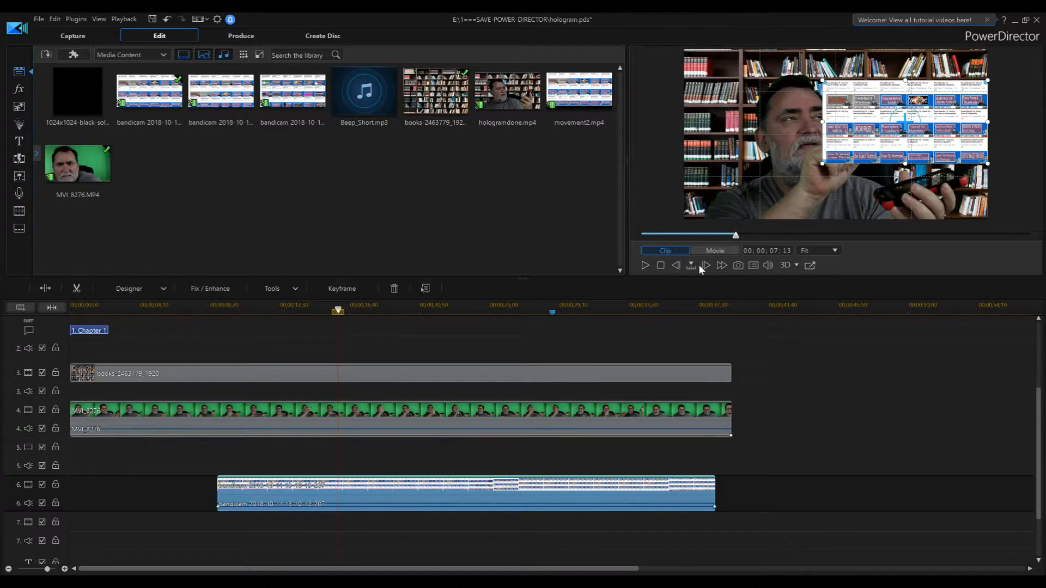
left_click(645, 266)
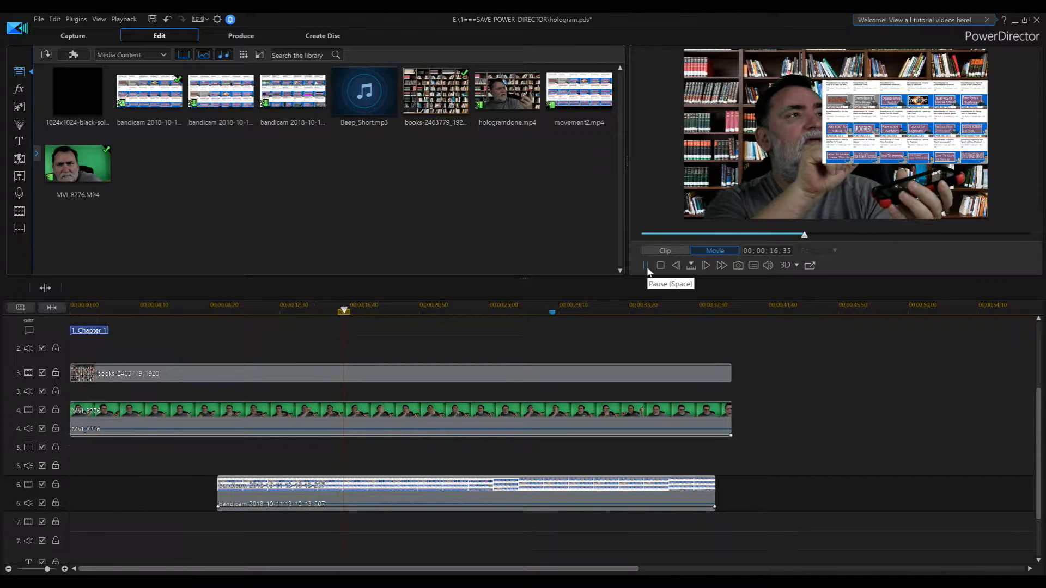
Split the bandicam clip on track 6 at 00;00;07;49 into the clip, where the swipe starts, and move the remainder well clear to the right.
left_click(646, 266)
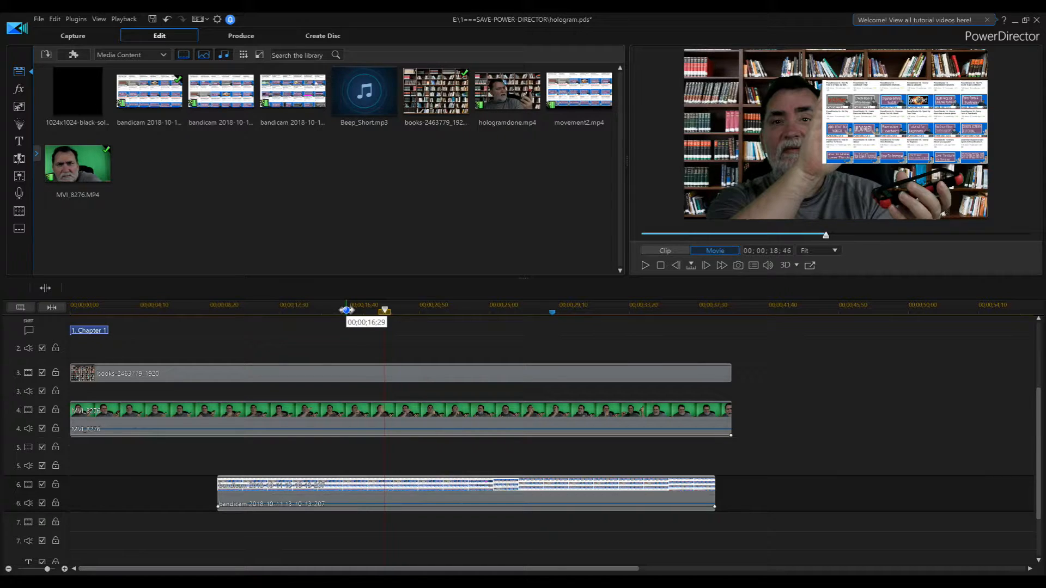
left_click_drag(347, 310, 346, 309)
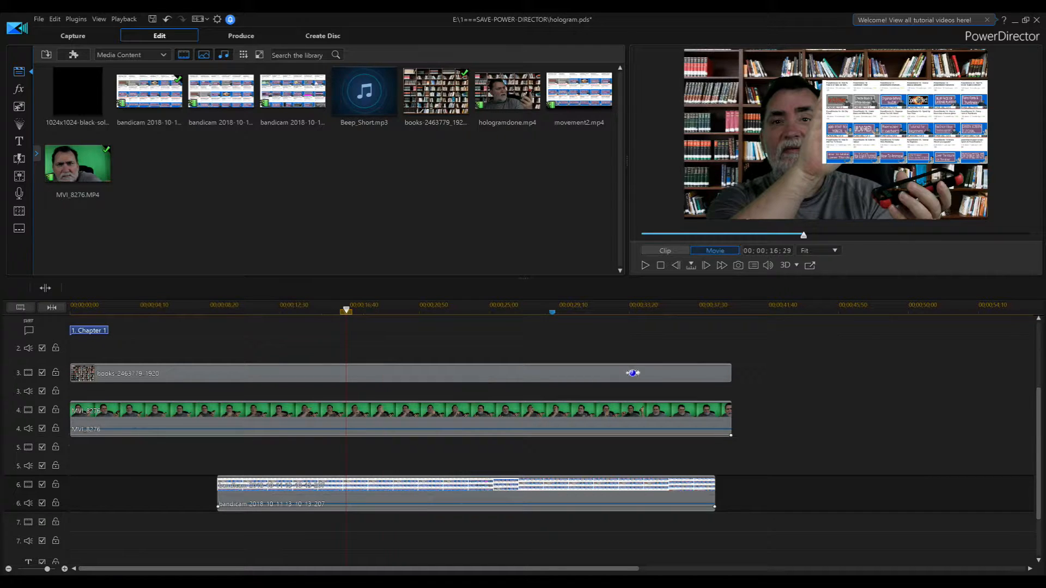
left_click(644, 267)
left_click(643, 266)
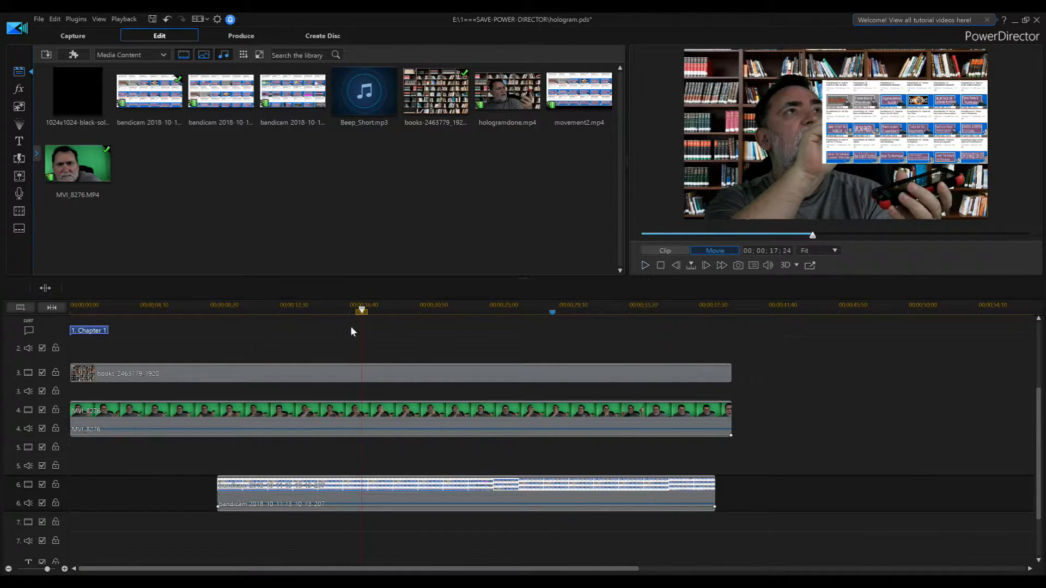
left_click_drag(363, 310, 352, 315)
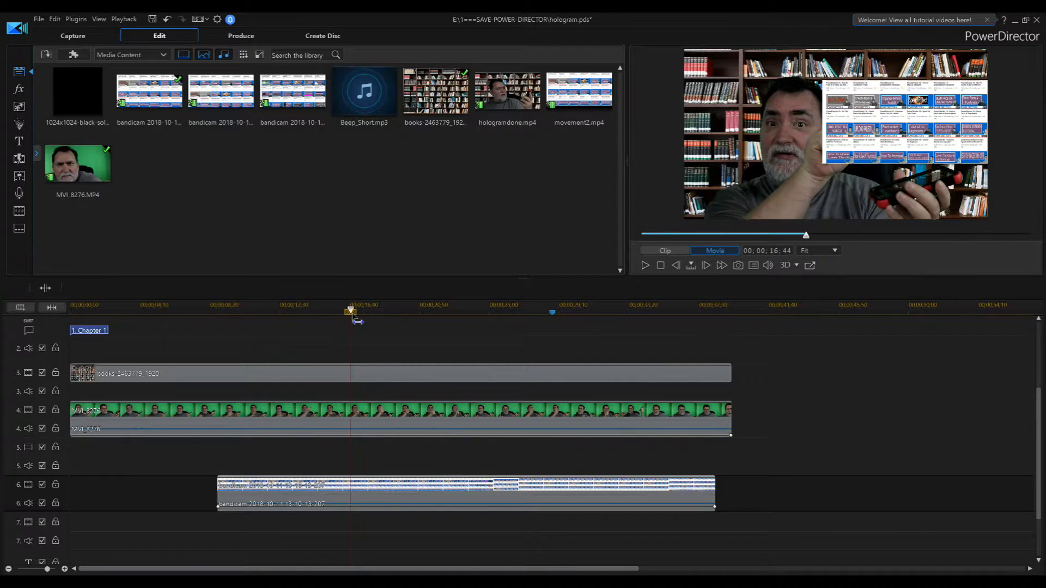
left_click(419, 485)
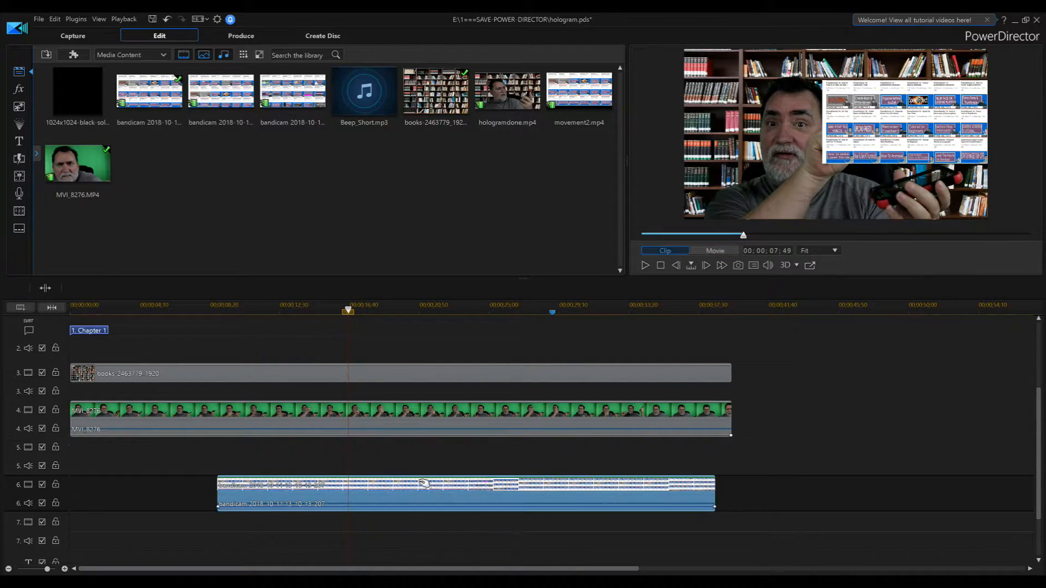
left_click(45, 288)
left_click_drag(425, 487, 911, 486)
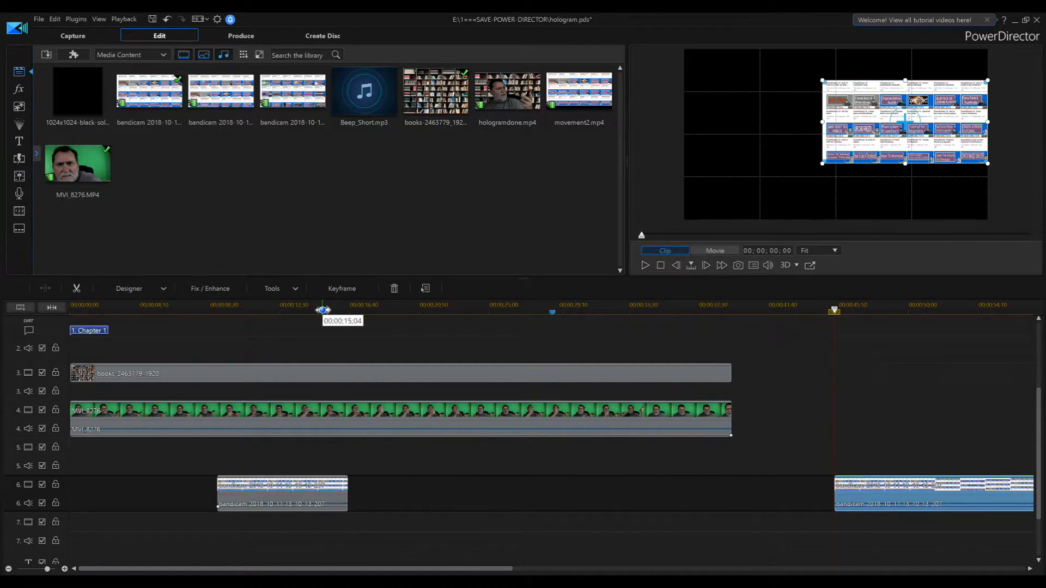
Preview the second bandicam clip from the media library and place it on track 6 directly after the first bandicam segment.
left_click(363, 315)
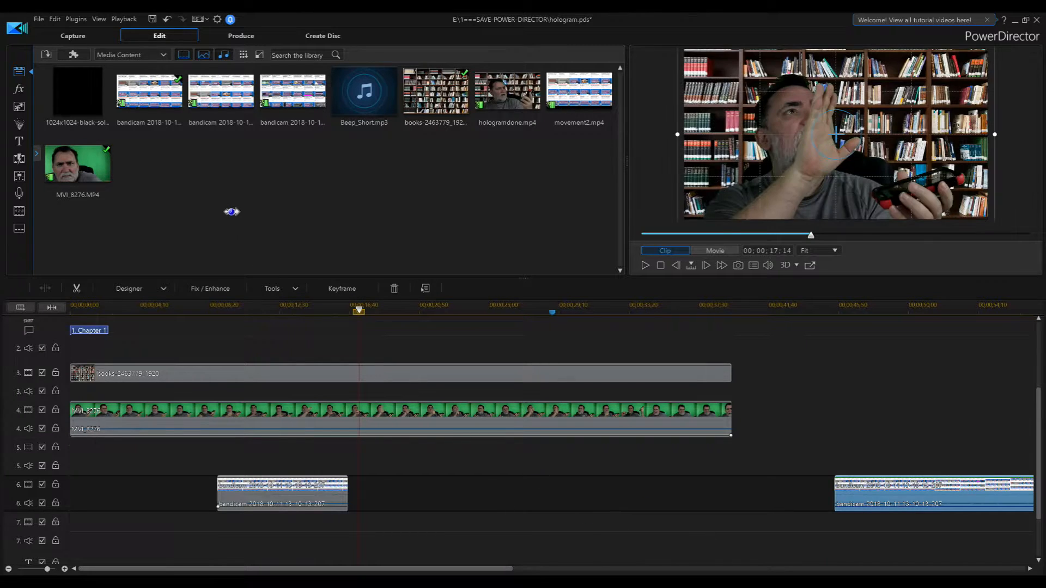
mouse_move(218, 93)
left_mouse_down()
mouse_move(416, 427)
mouse_move(374, 481)
mouse_move(234, 97)
left_mouse_up()
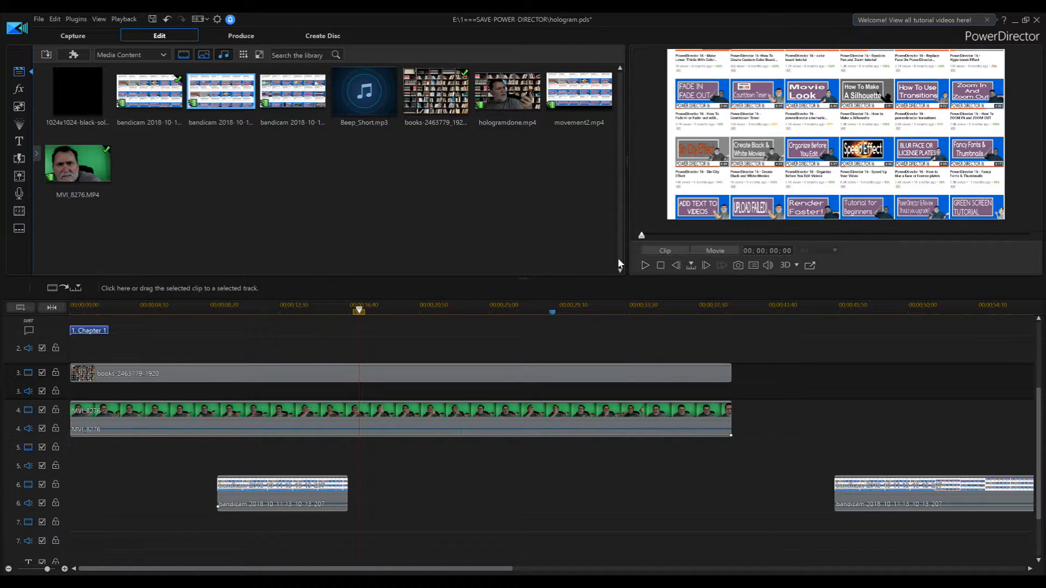
left_click(645, 266)
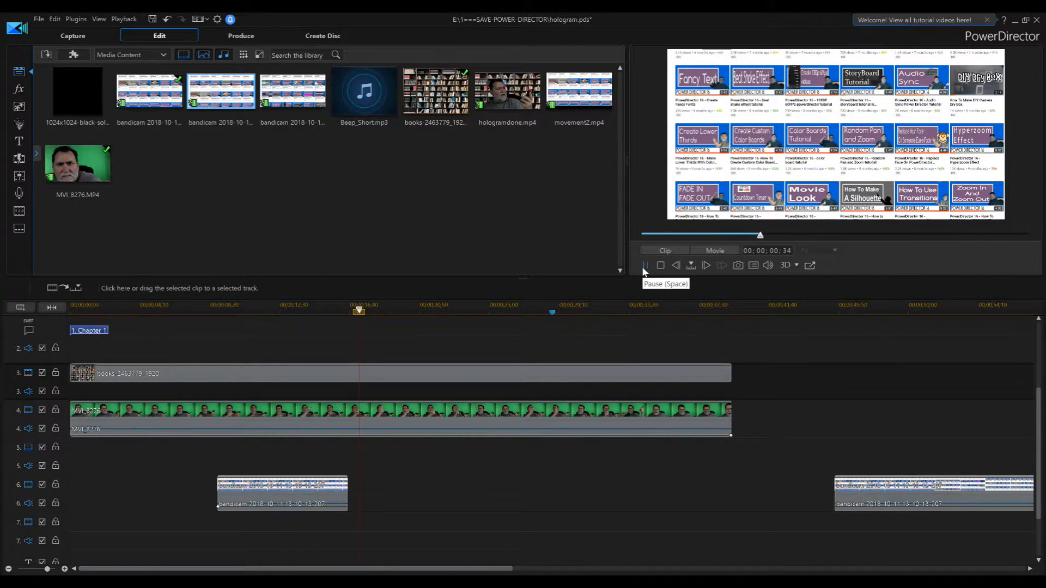
left_click_drag(201, 94, 356, 483)
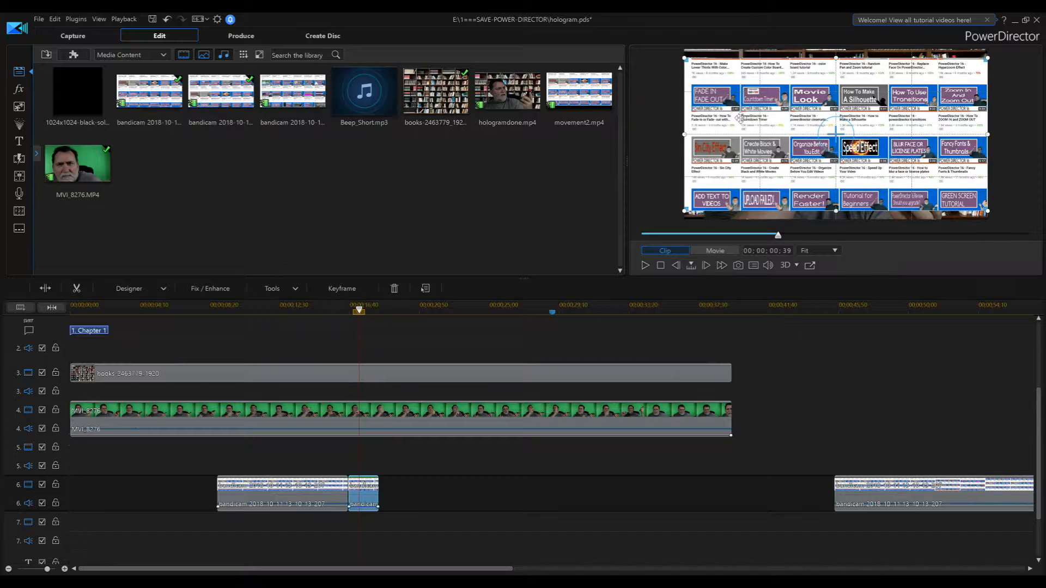
Shrink the inserted second bandicam clip to about half the frame width, position it above the handheld device, and preview the swipe.
left_click_drag(682, 56, 819, 126)
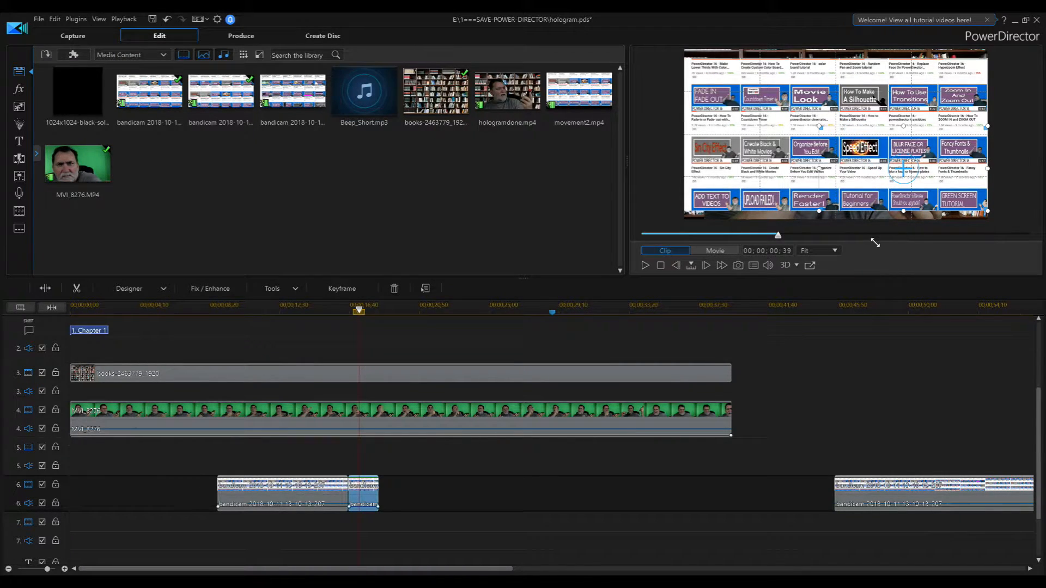
left_click_drag(905, 174, 905, 145)
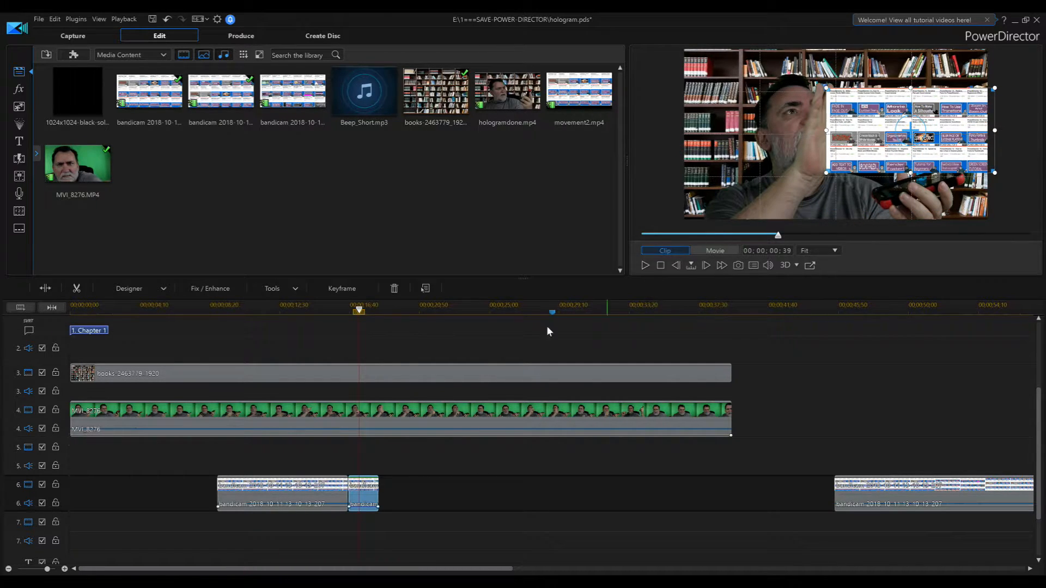
left_click(303, 307)
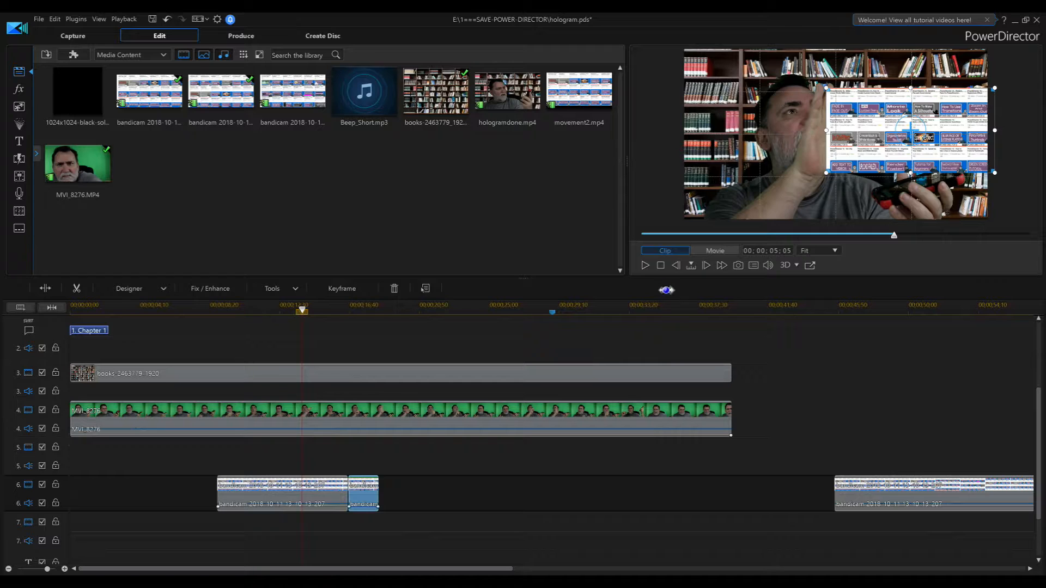
left_click(645, 265)
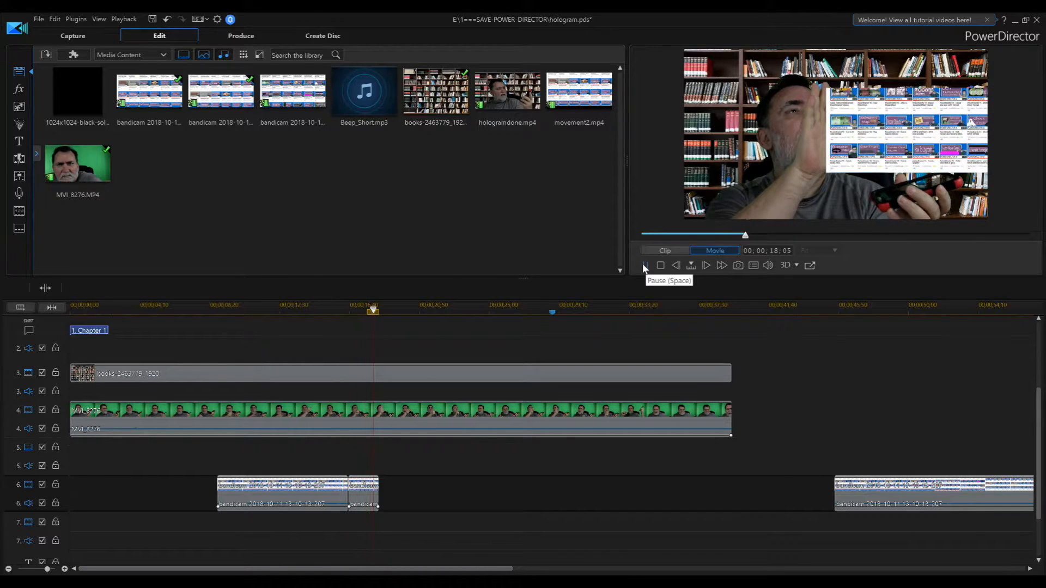
left_click(645, 265)
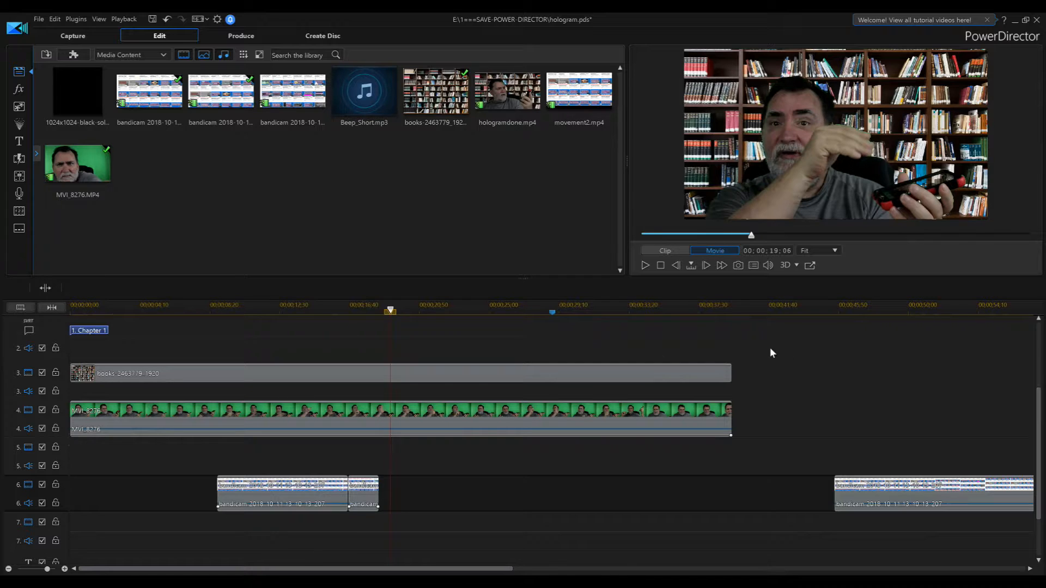
left_click_drag(863, 503, 419, 500)
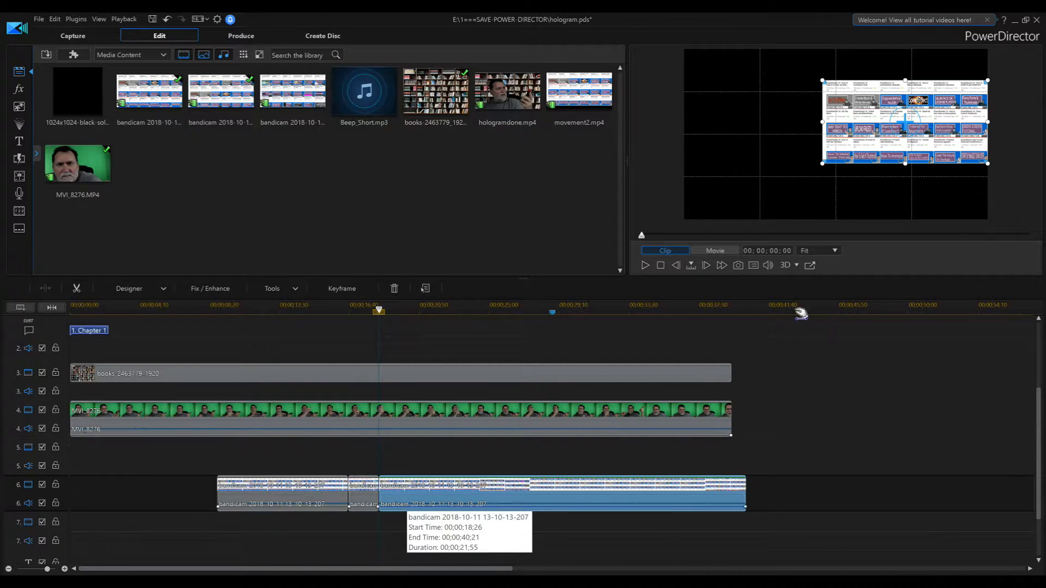
left_click(647, 264)
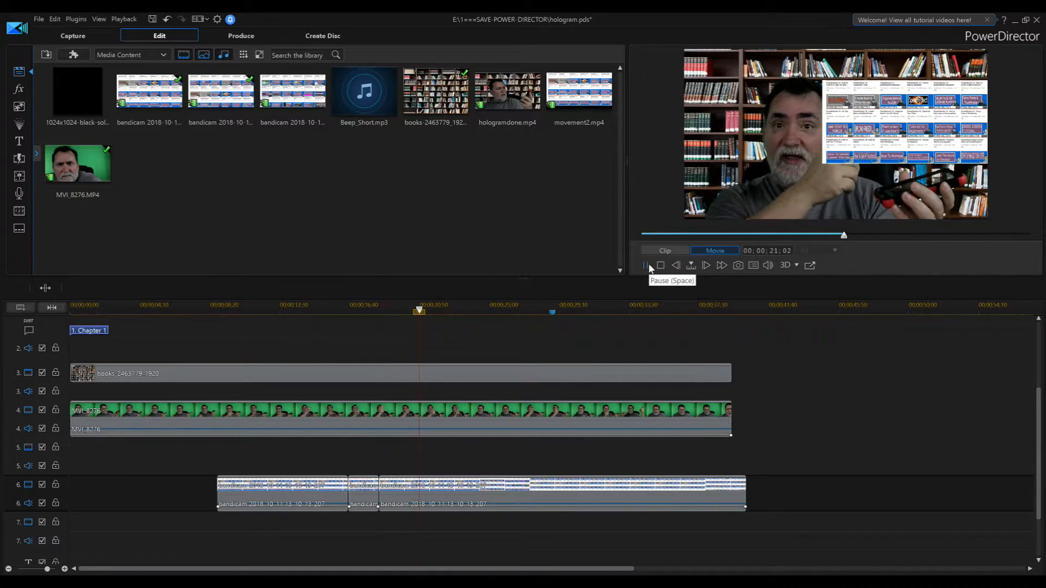
left_click(647, 264)
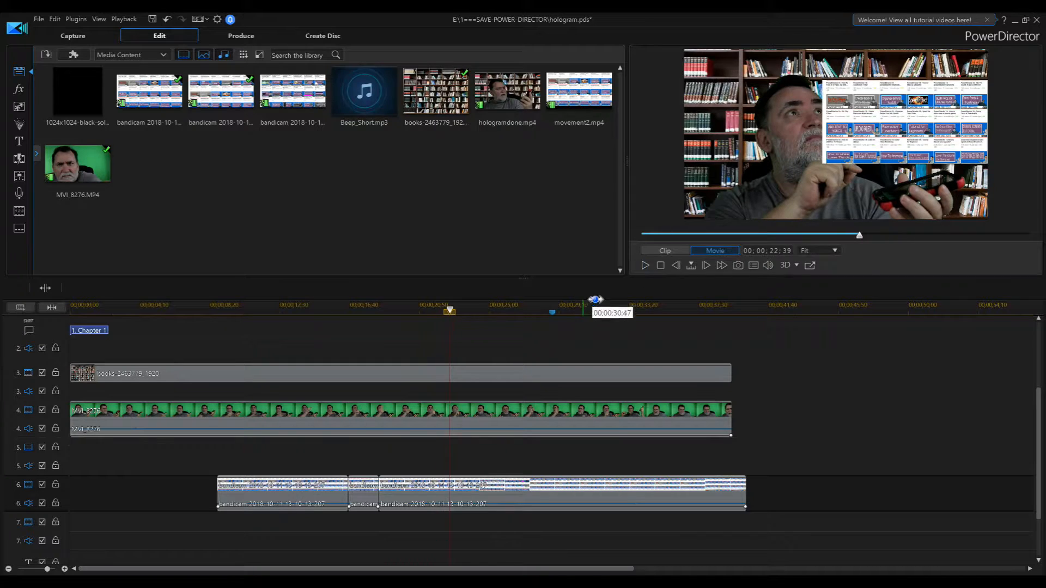
Shrink the last bandicam segment's overlay slightly so its left edge sits beside the raised hand, and preview it.
left_click_drag(444, 319, 386, 322)
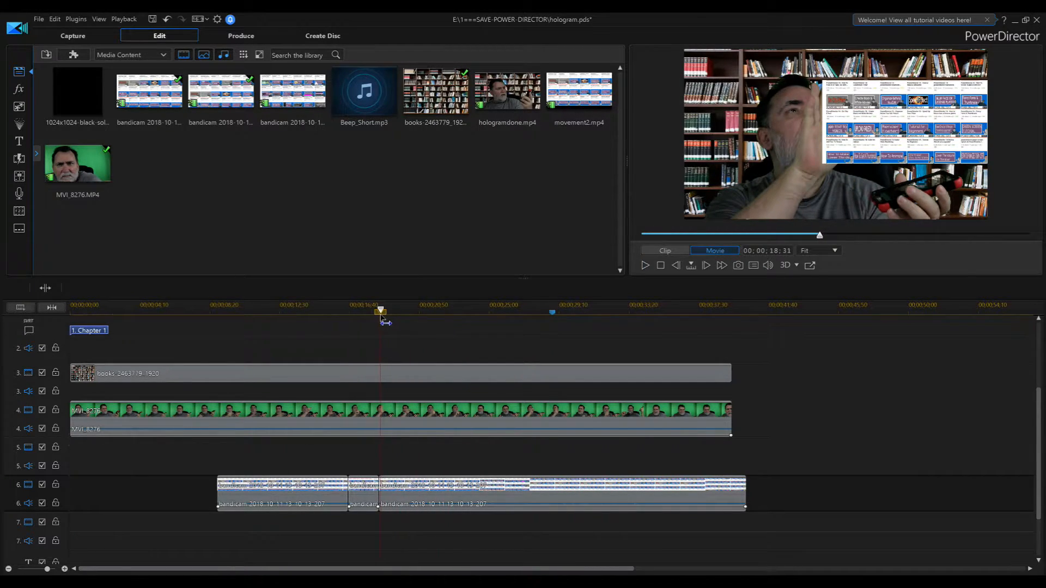
left_click(591, 490)
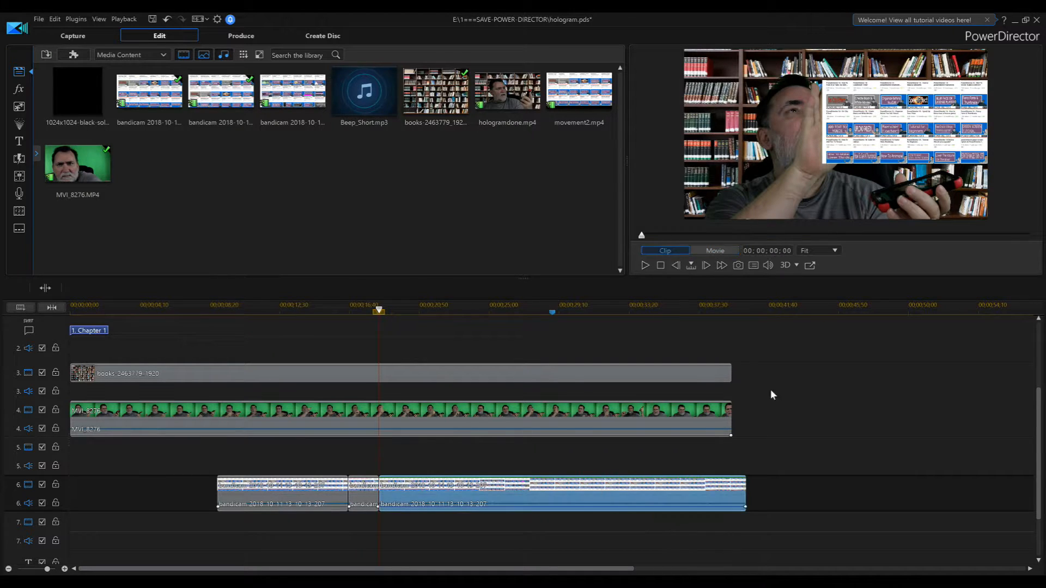
left_click_drag(822, 77, 839, 85)
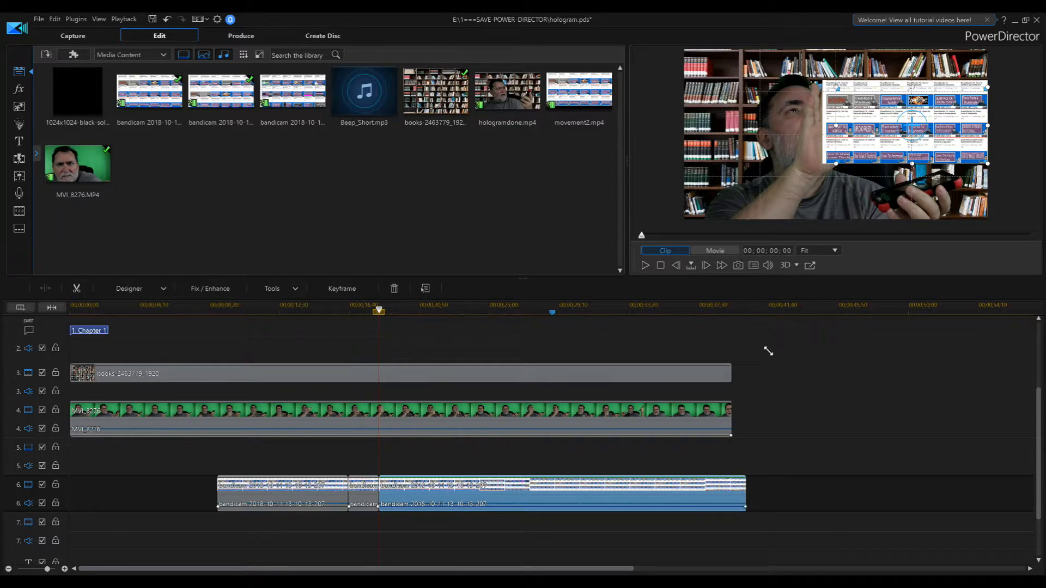
left_click(645, 265)
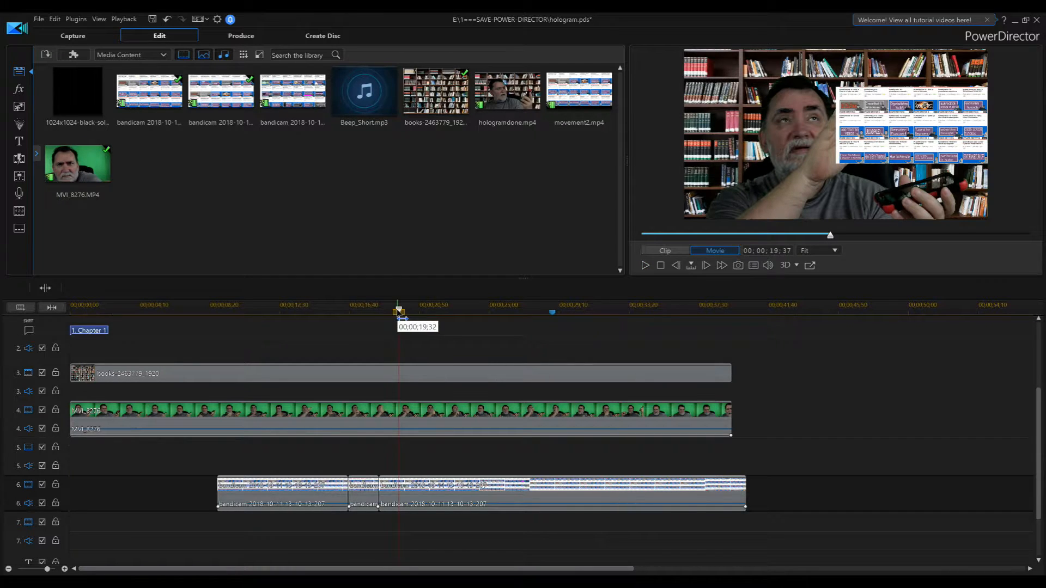
Split the last bandicam segment at 00;00;18;57, where the return swipe starts, and move the remainder beyond the end of the background clip.
left_click_drag(404, 320, 391, 319)
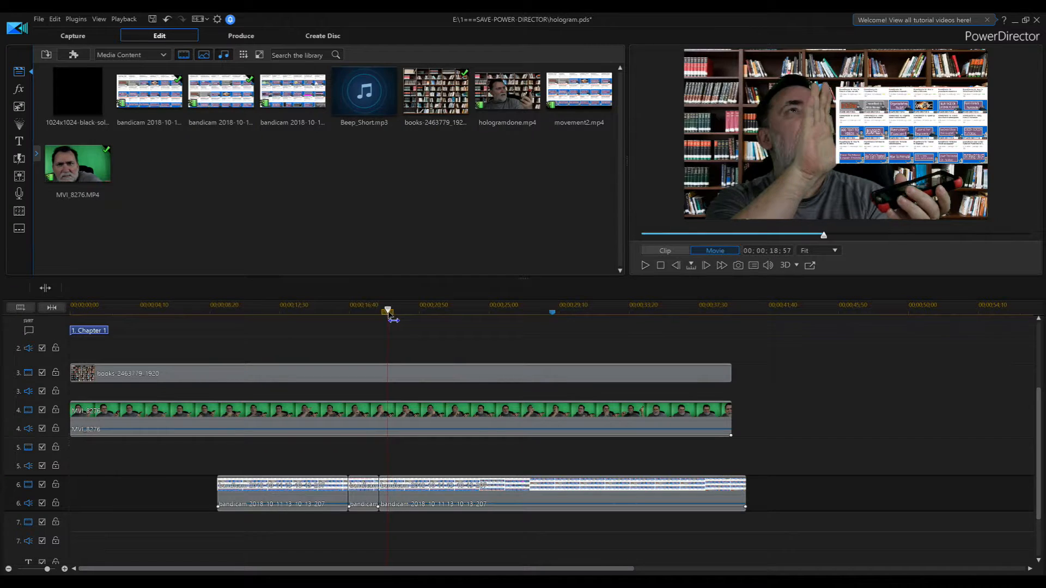
left_click(455, 493)
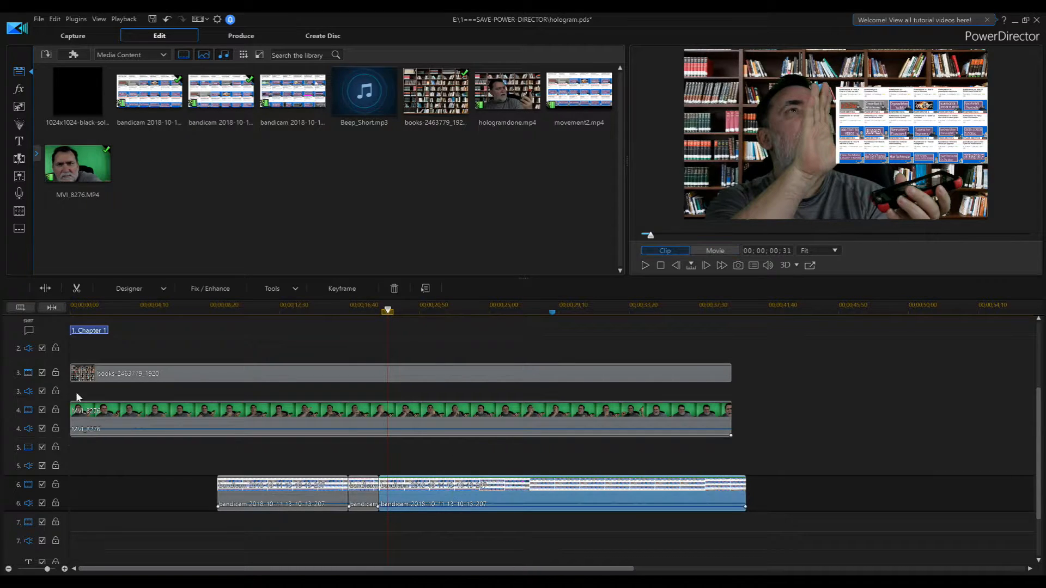
left_click(35, 289)
left_click_drag(475, 496, 875, 499)
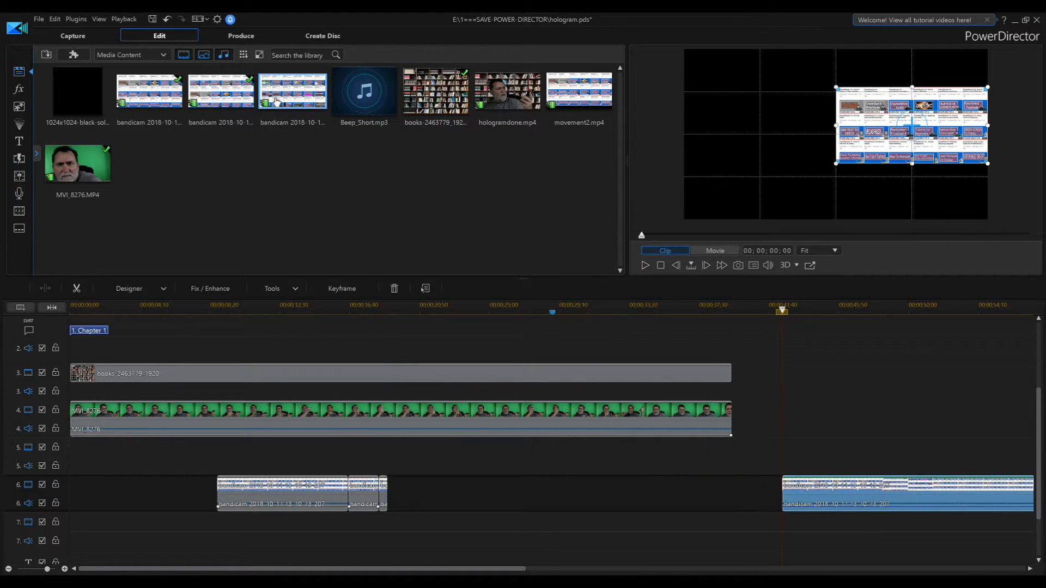
left_click(664, 255)
left_click(645, 266)
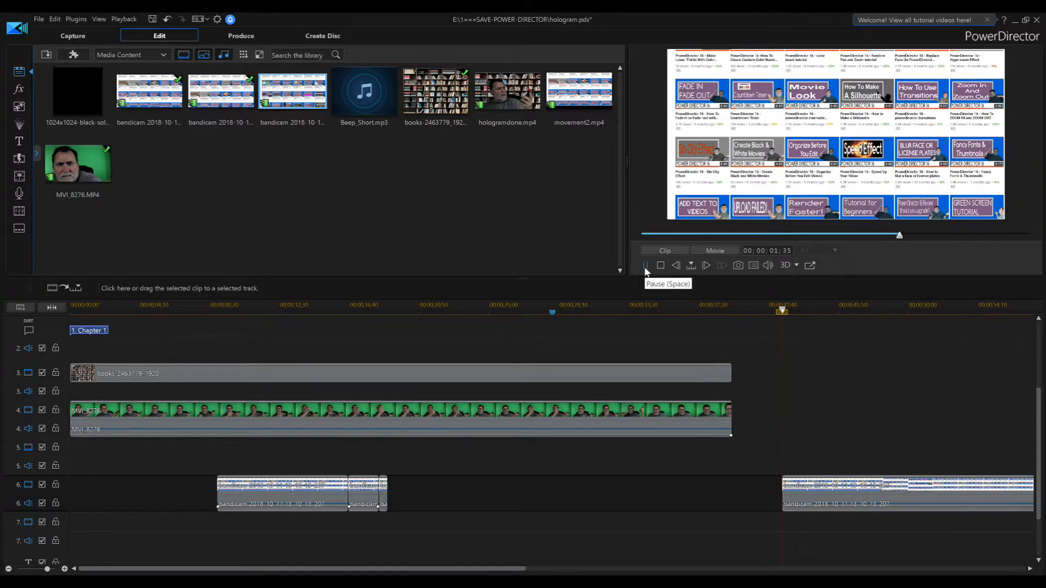
left_click(644, 265)
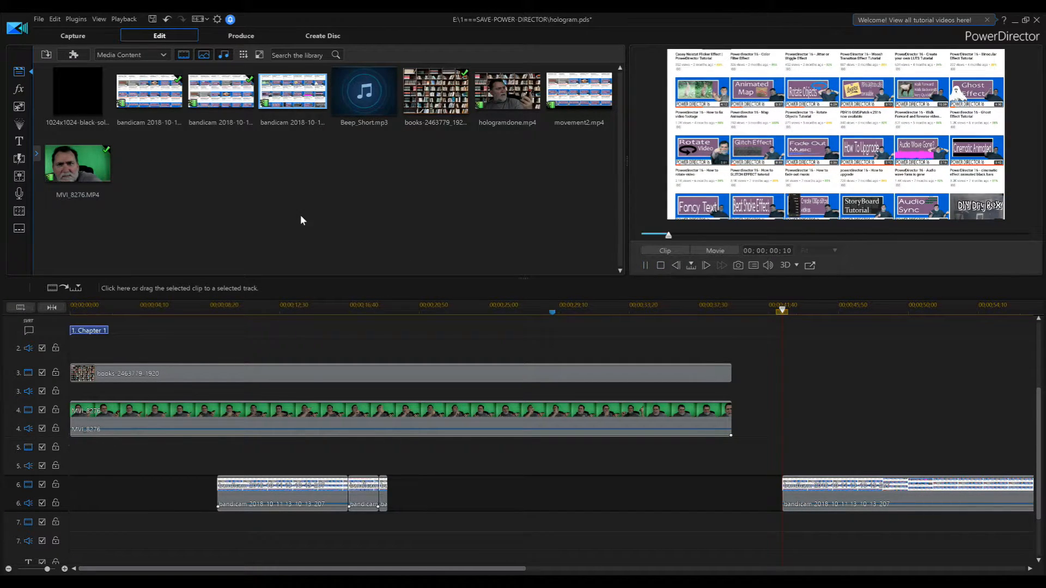
left_click_drag(288, 93, 387, 500)
left_click_drag(707, 499, 706, 499)
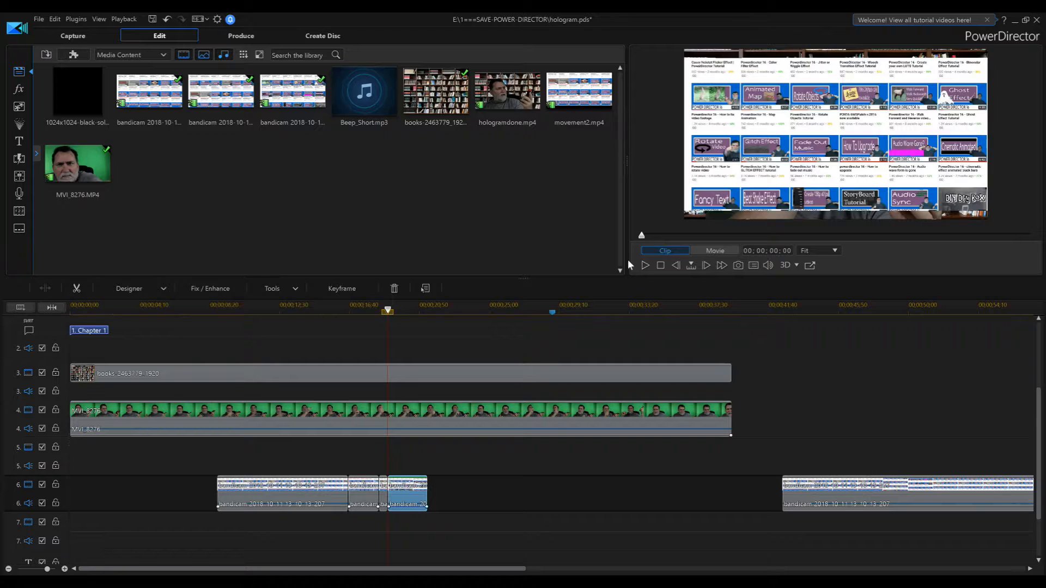
Shrink the bandicam 13-33-24-599 overlay to about half the frame width, lower it toward the handheld device, and preview the return swipe.
left_click(750, 148)
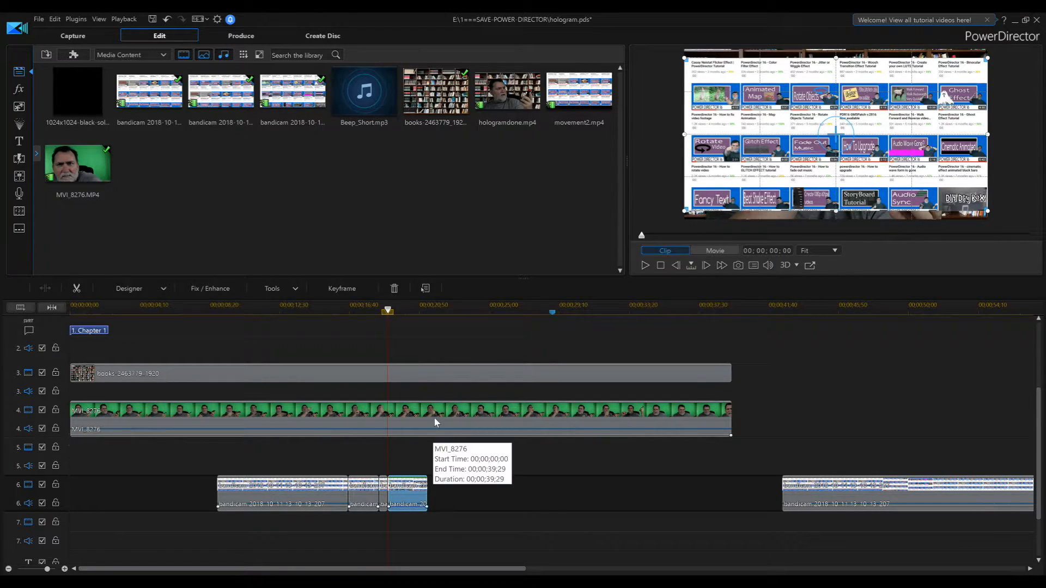
left_click_drag(686, 210, 834, 134)
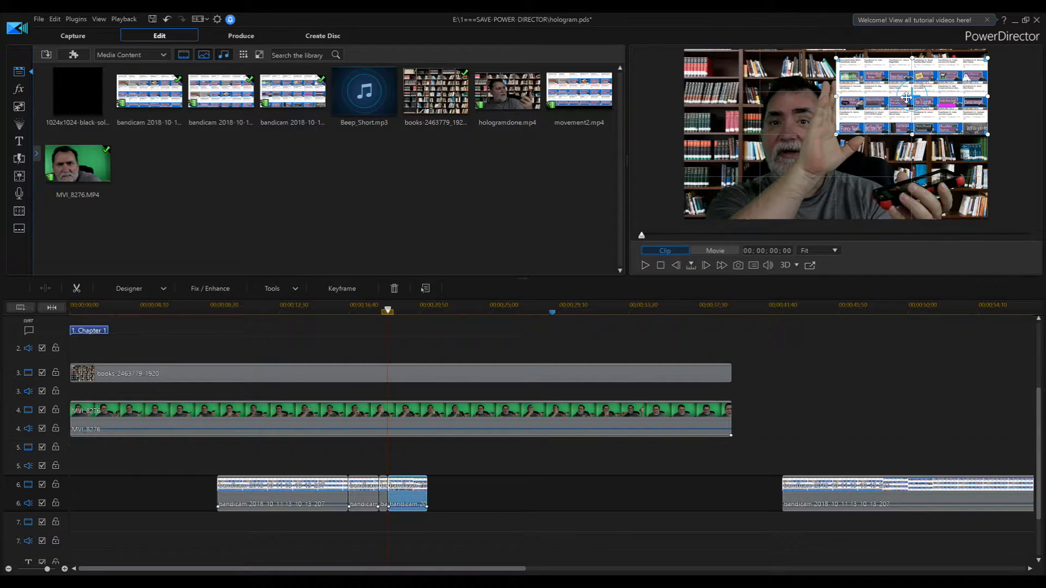
left_click_drag(913, 93, 908, 115)
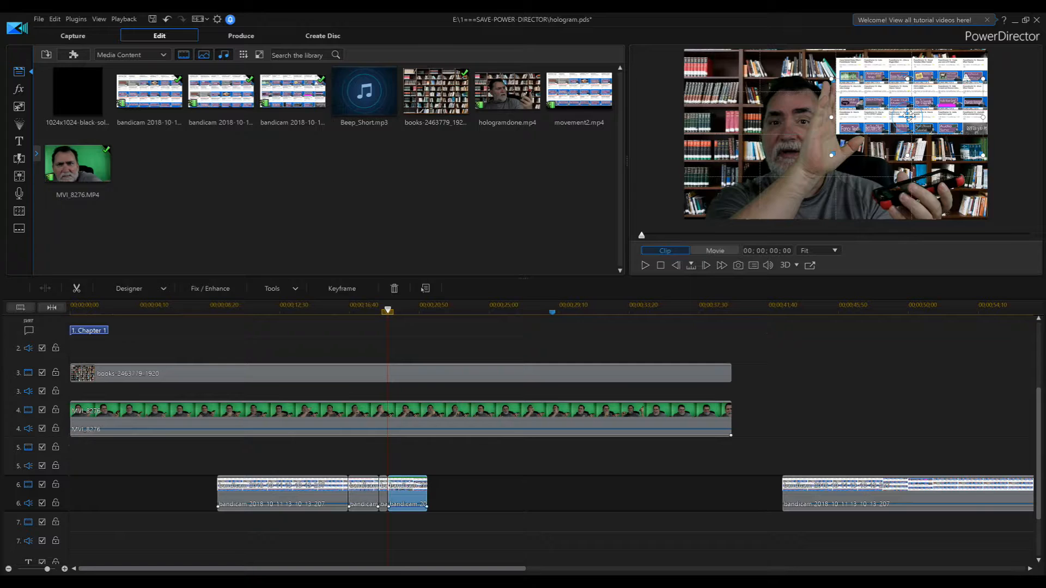
left_click(645, 266)
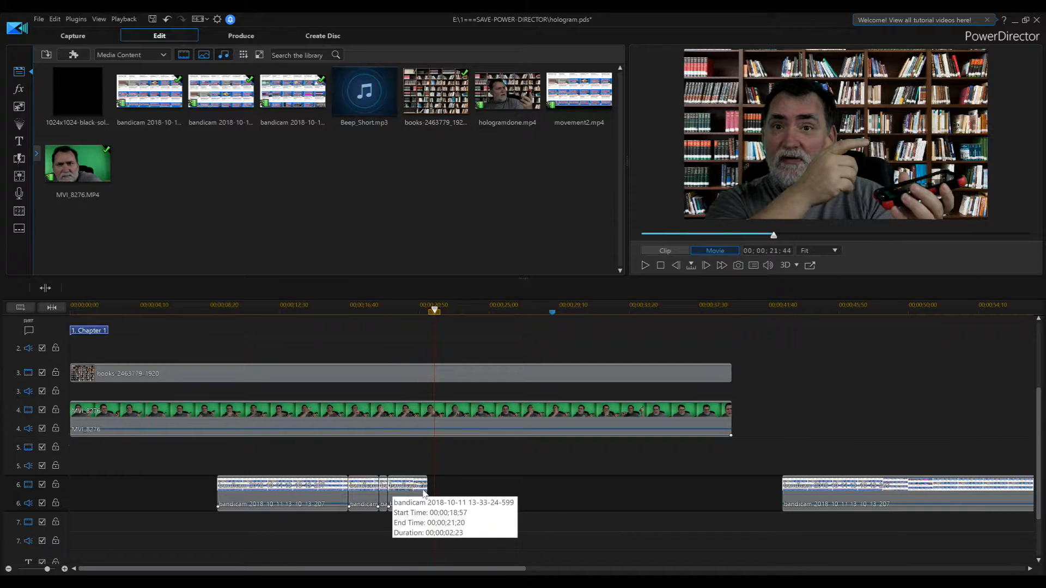
Move the remaining bandicam 13-10-13-207 segment to start at 00;00;21;20 on track 6, and review the placement of the first two overlay segments.
left_click(790, 491)
left_click_drag(586, 493, 458, 491)
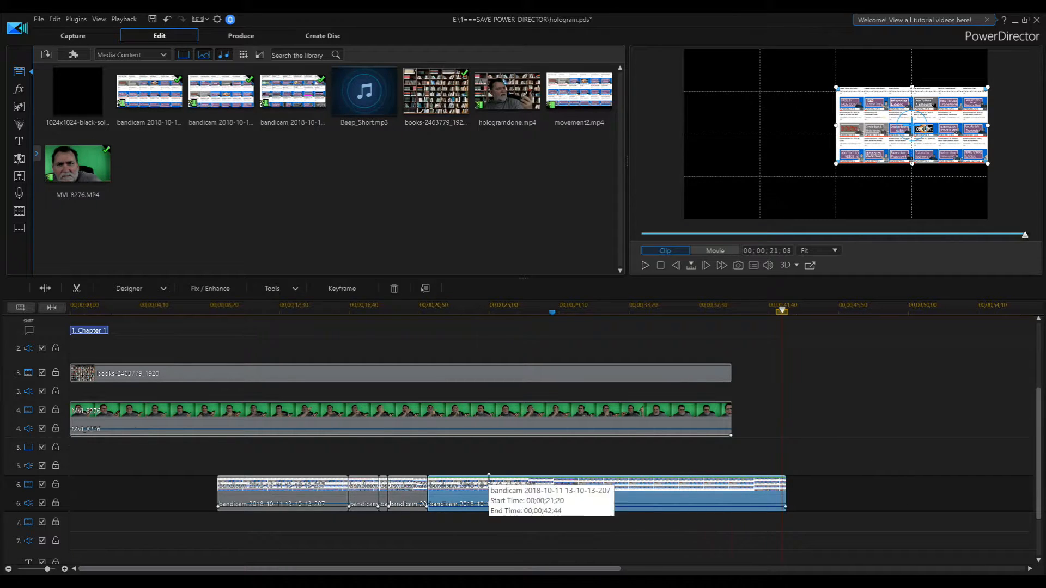
left_click(276, 494)
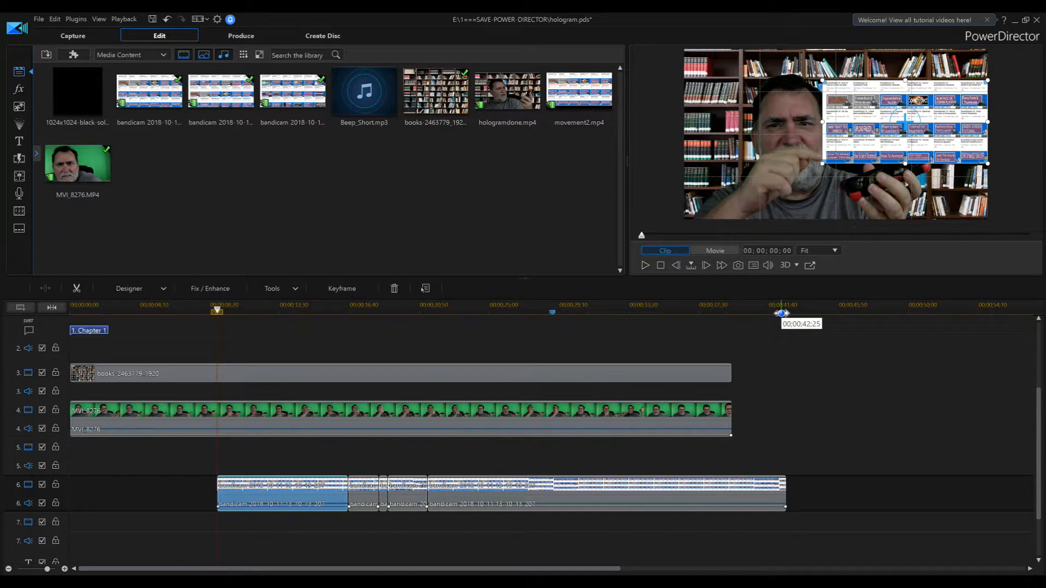
left_click(369, 494)
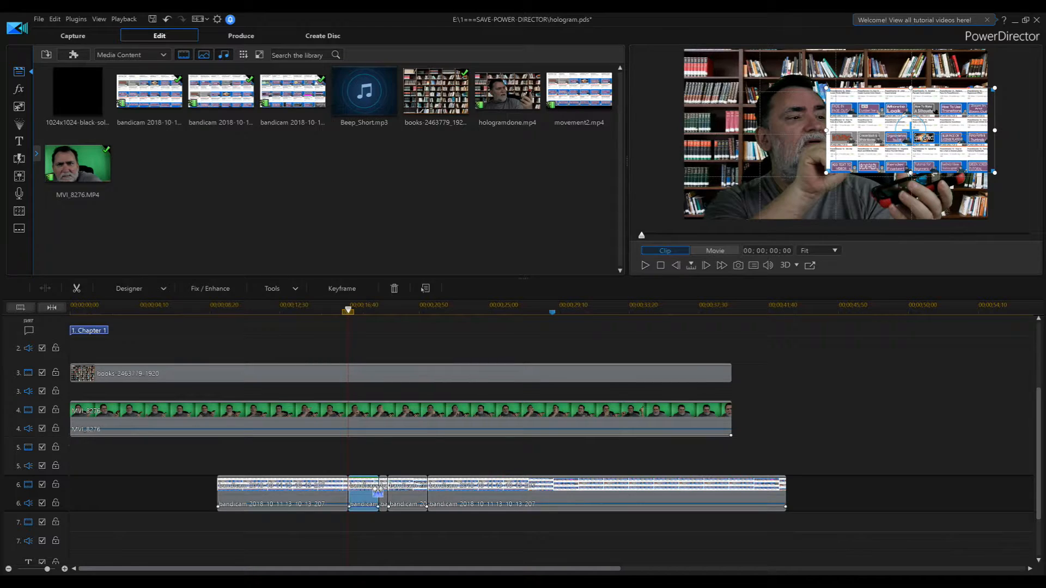
Split the last bandicam segment on track 6 at 00;00;37;37 and delete the part after the split.
left_click(383, 495)
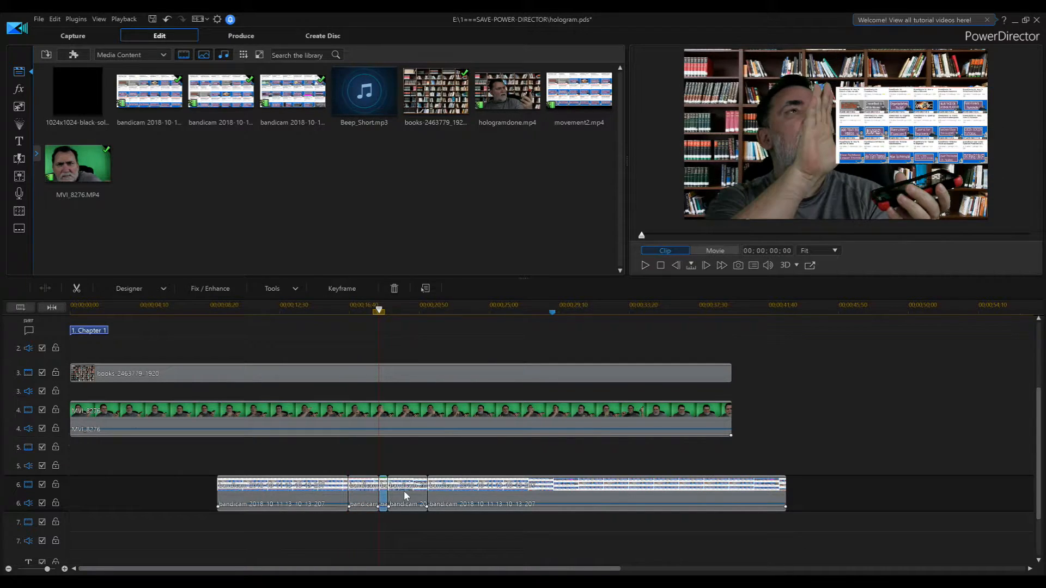
left_click(406, 494)
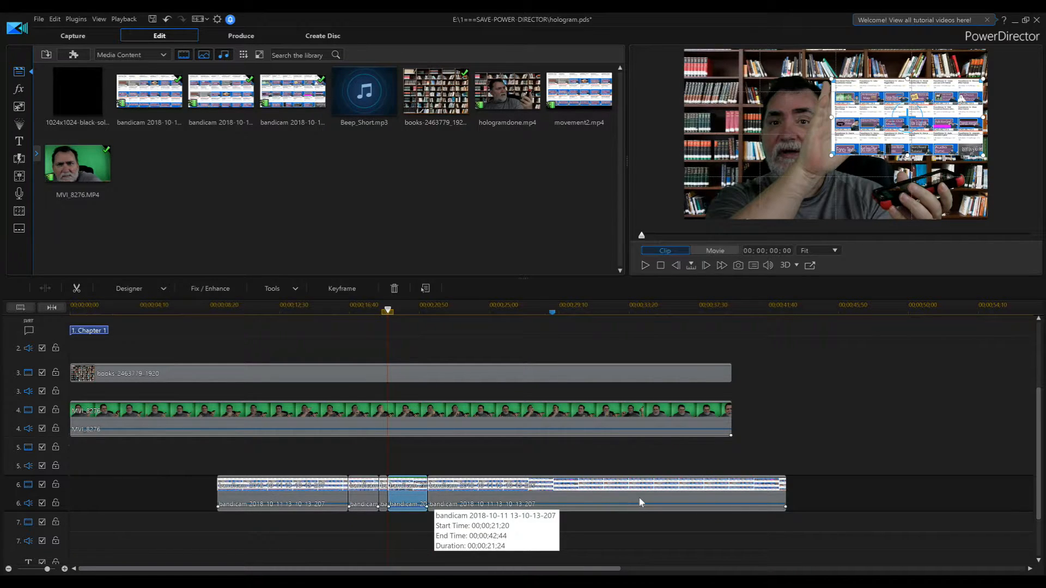
left_click(700, 309)
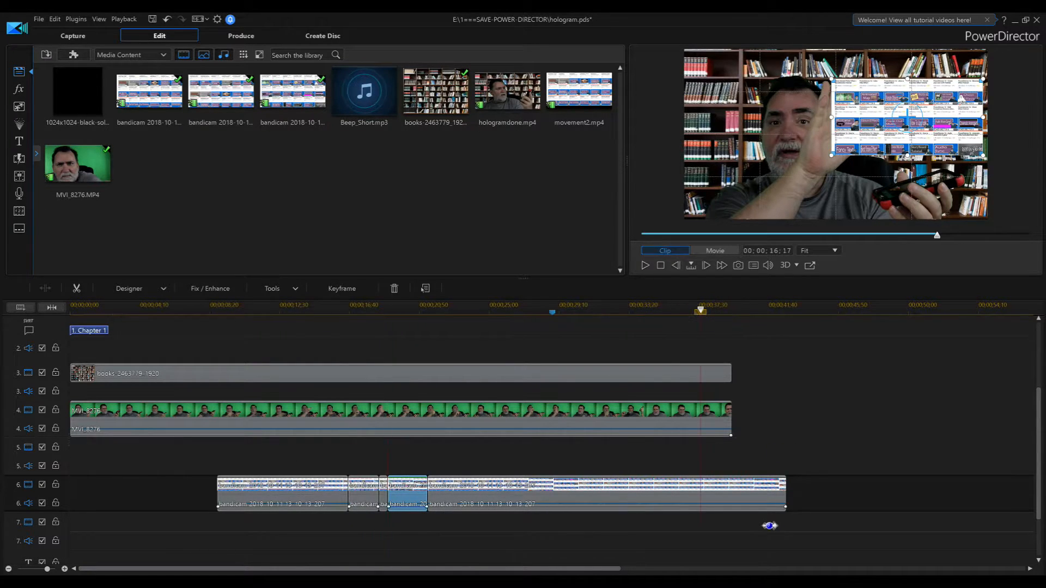
left_click(747, 499)
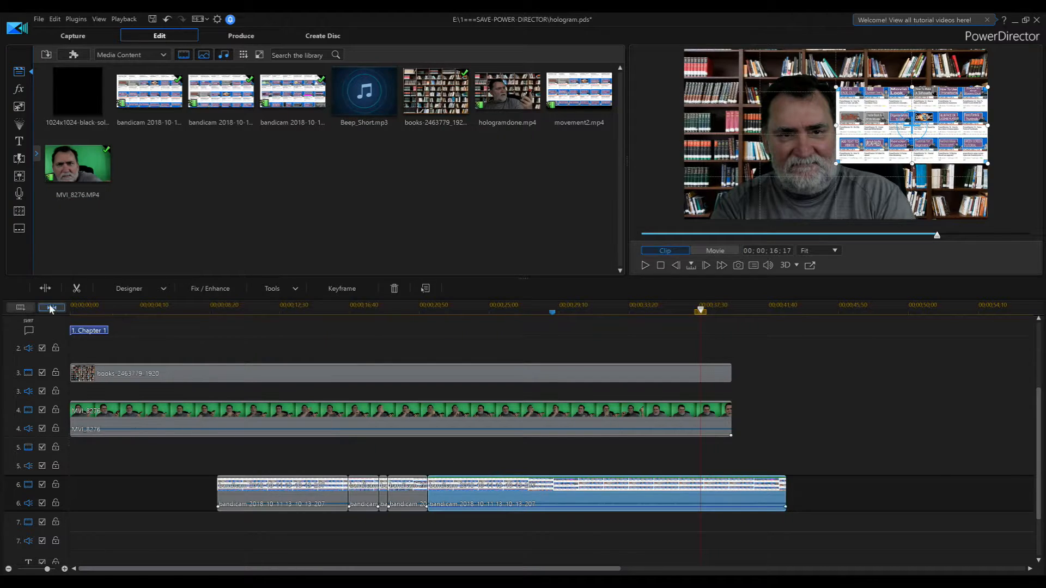
left_click(43, 289)
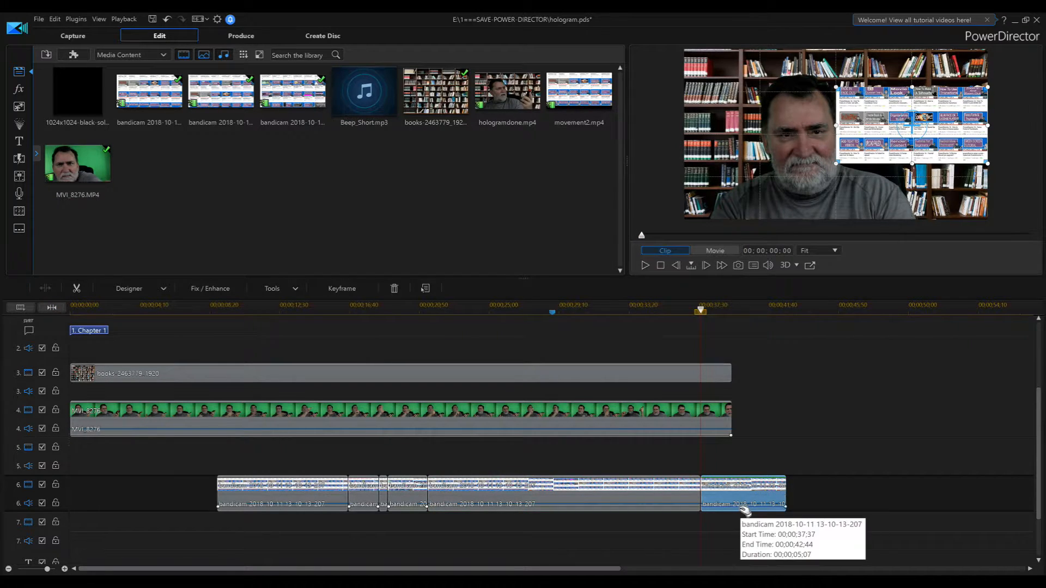
key("Delete")
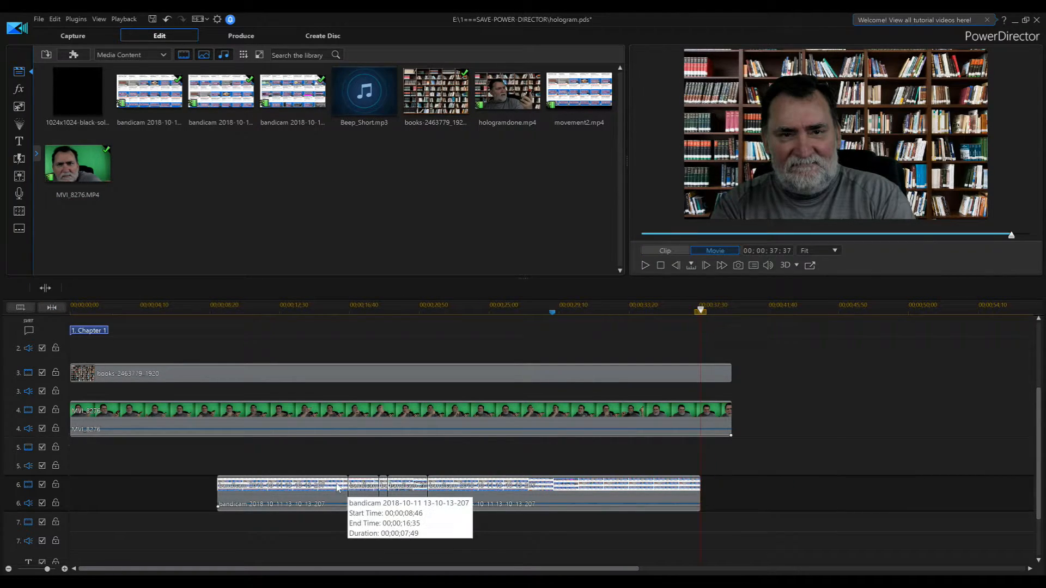
Enlarge the first bandicam overlay segment to the full frame width and align it with the frame's upper edge.
left_click(289, 497)
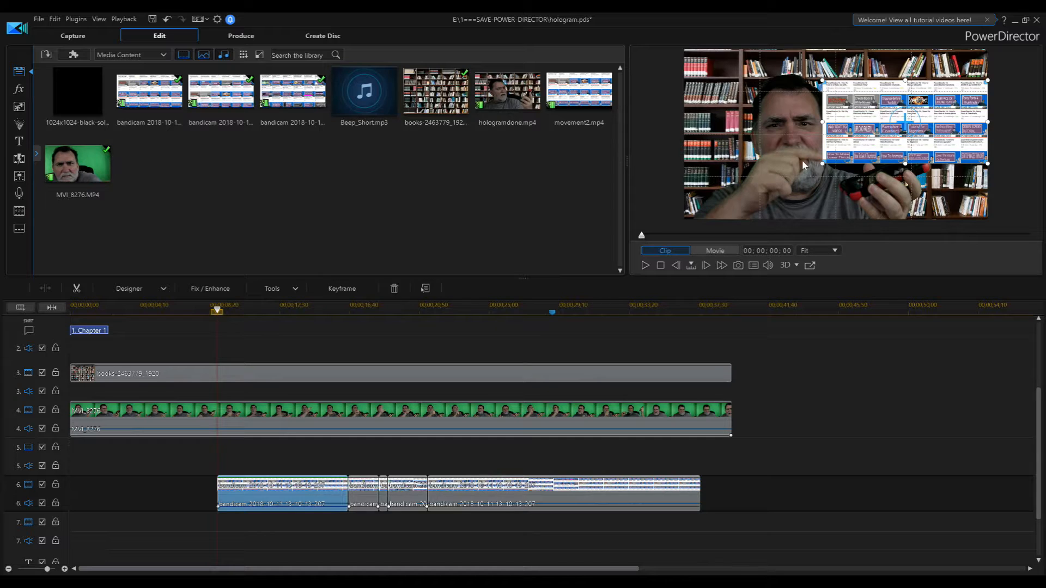
left_click_drag(821, 162, 711, 170)
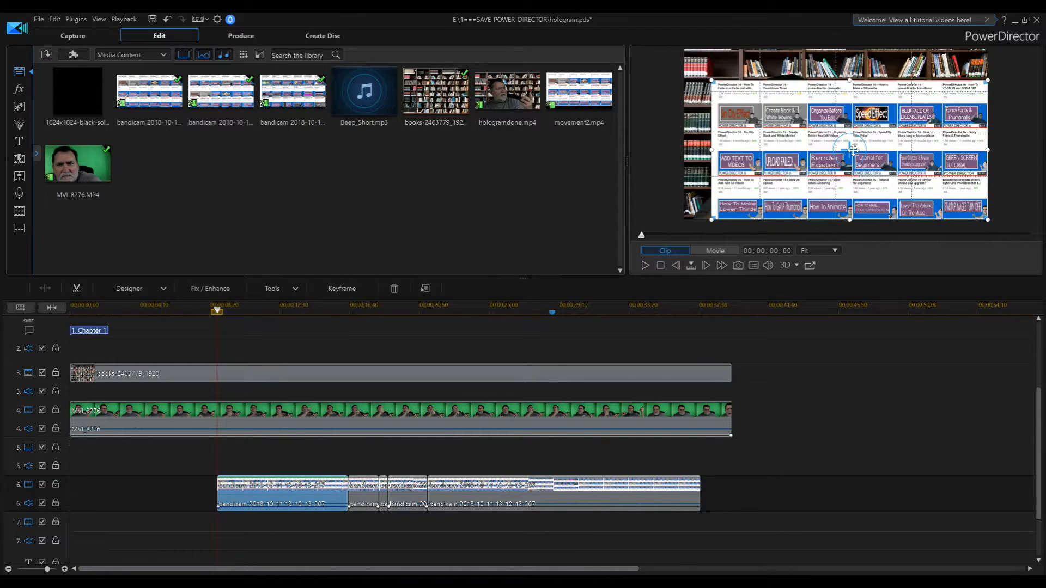
left_click_drag(853, 149, 828, 119)
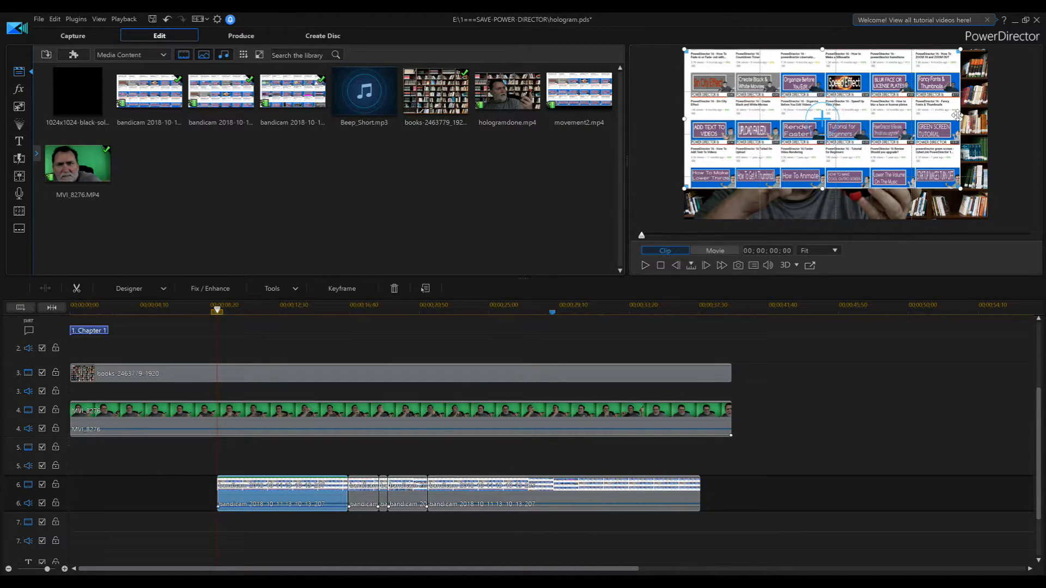
left_click_drag(963, 119, 987, 112)
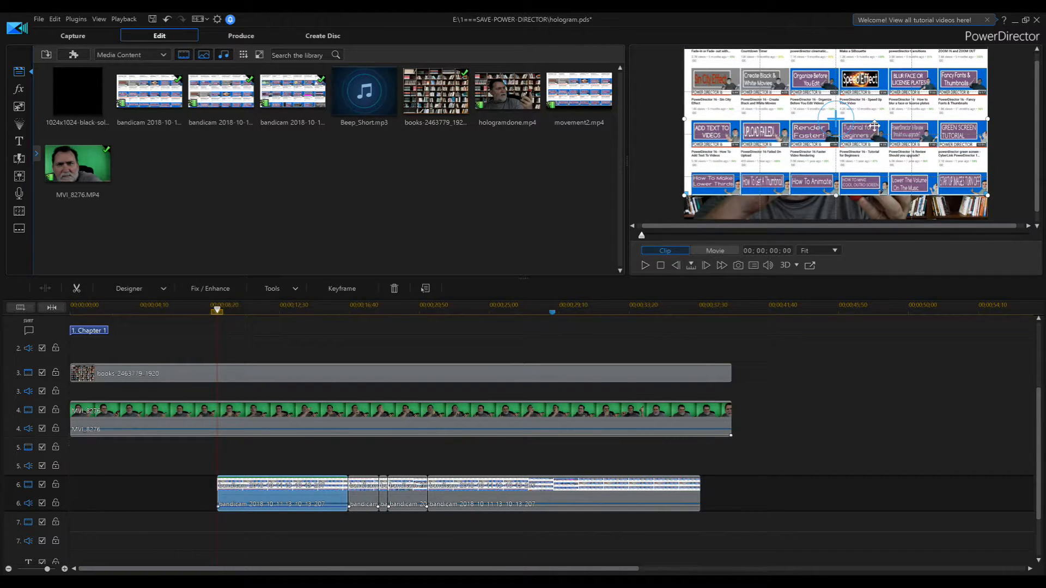
left_click_drag(838, 119, 834, 126)
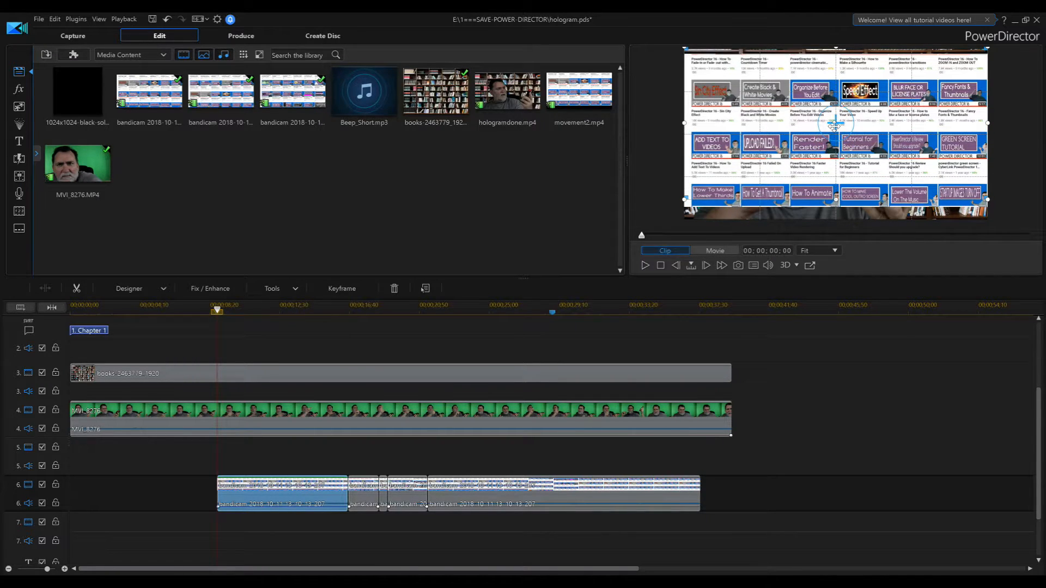
left_click_drag(833, 126, 833, 129)
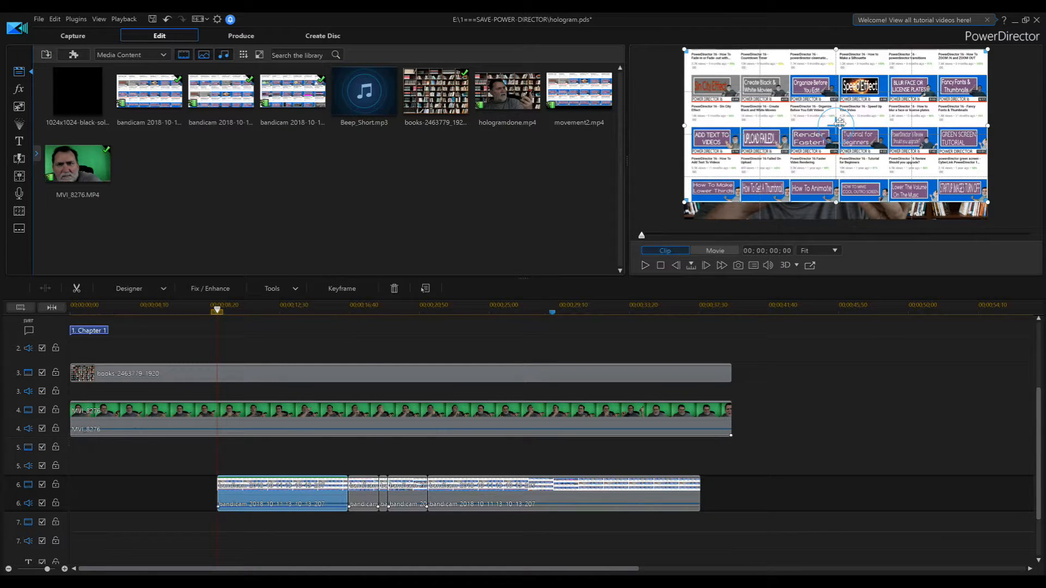
Enlarge the second overlay segment to the full frame width and extend it up to the frame's upper edge.
left_click(359, 489)
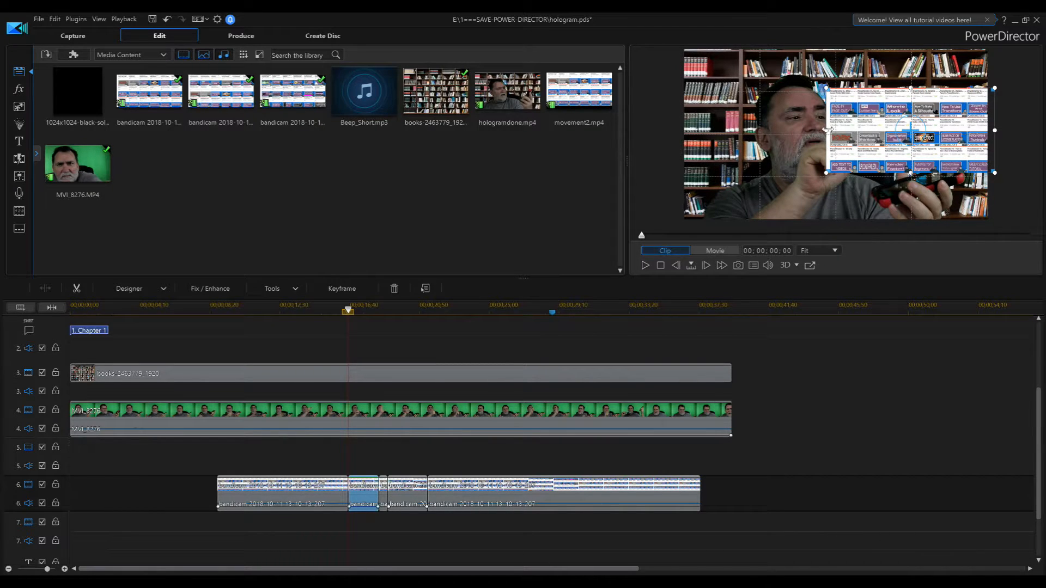
left_click_drag(826, 130, 747, 130)
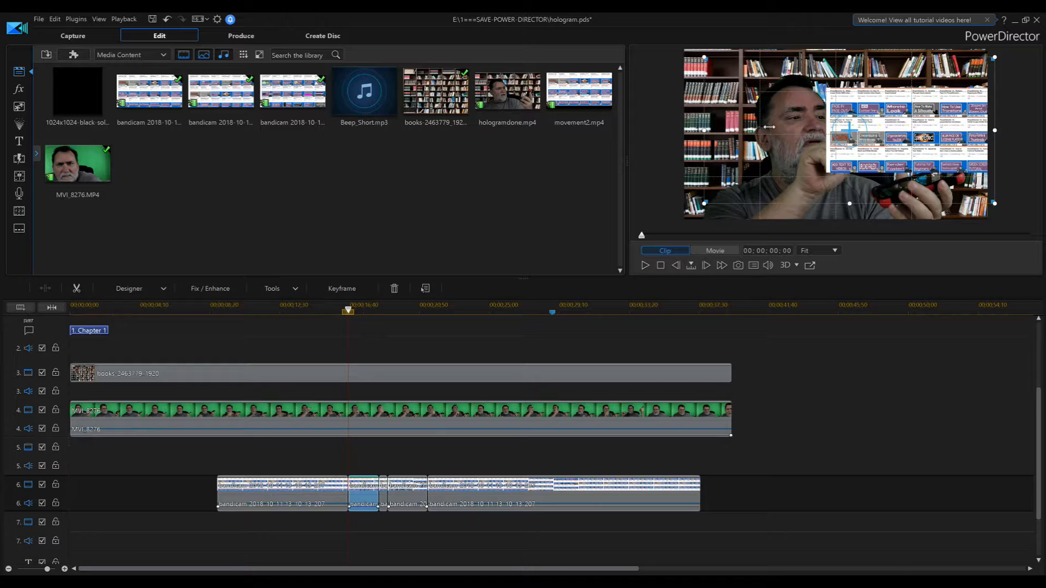
left_click_drag(857, 127, 834, 129)
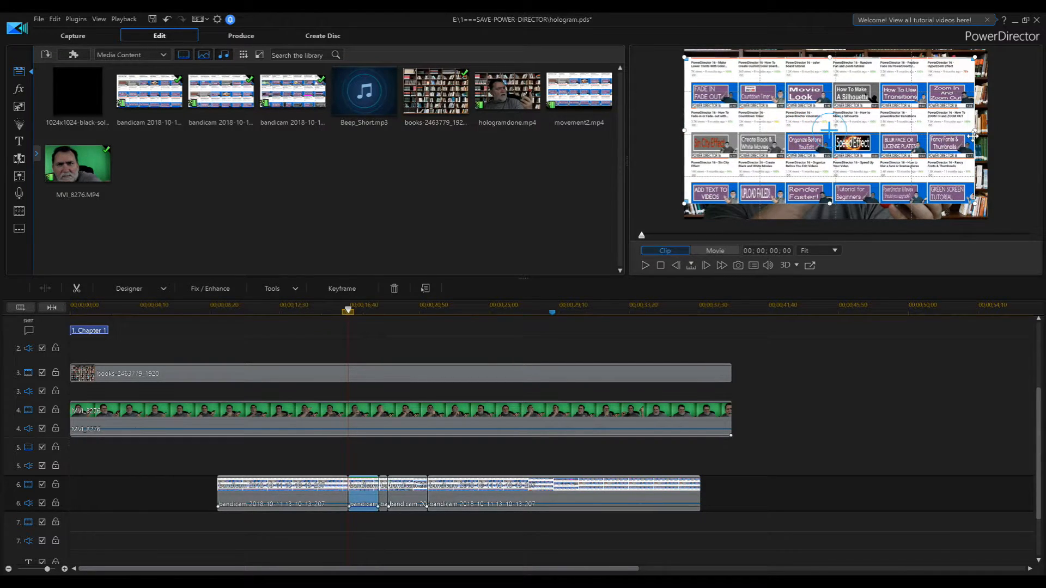
left_click_drag(975, 131, 986, 131)
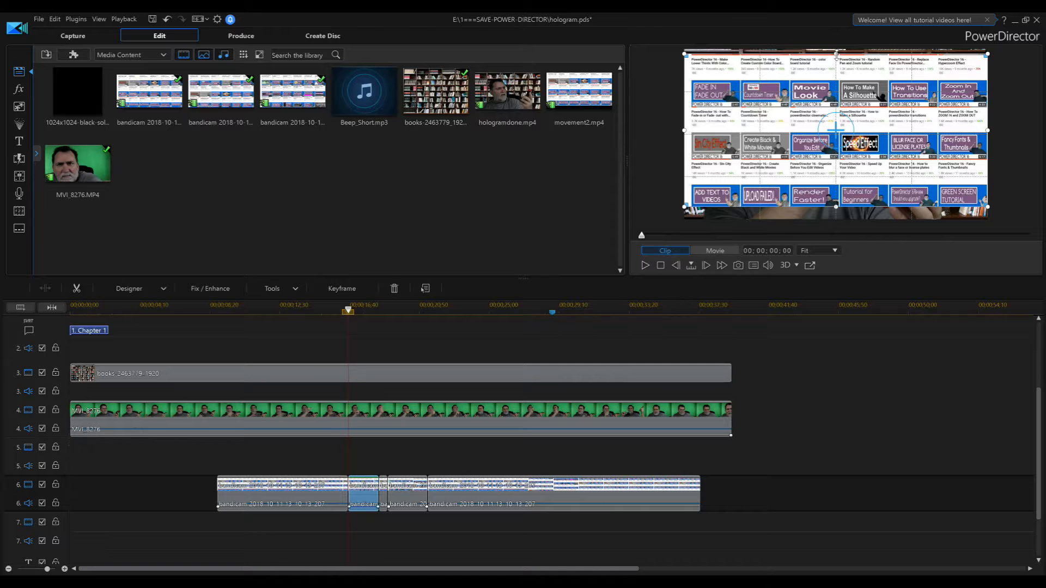
left_click_drag(836, 50, 837, 46)
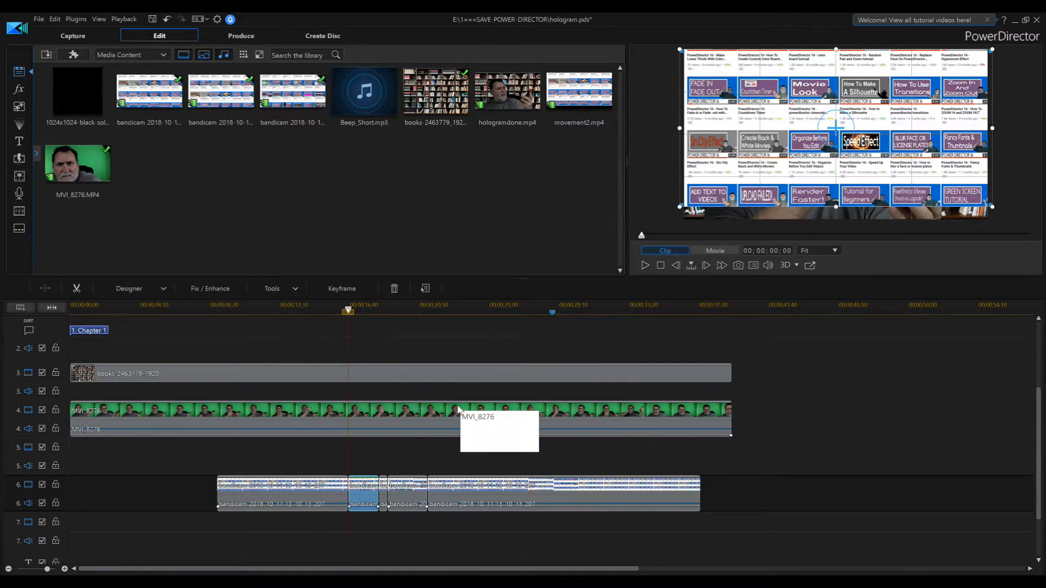
Enlarge the short third overlay segment to the full frame width and align it with the frame's upper edge.
left_click(384, 491)
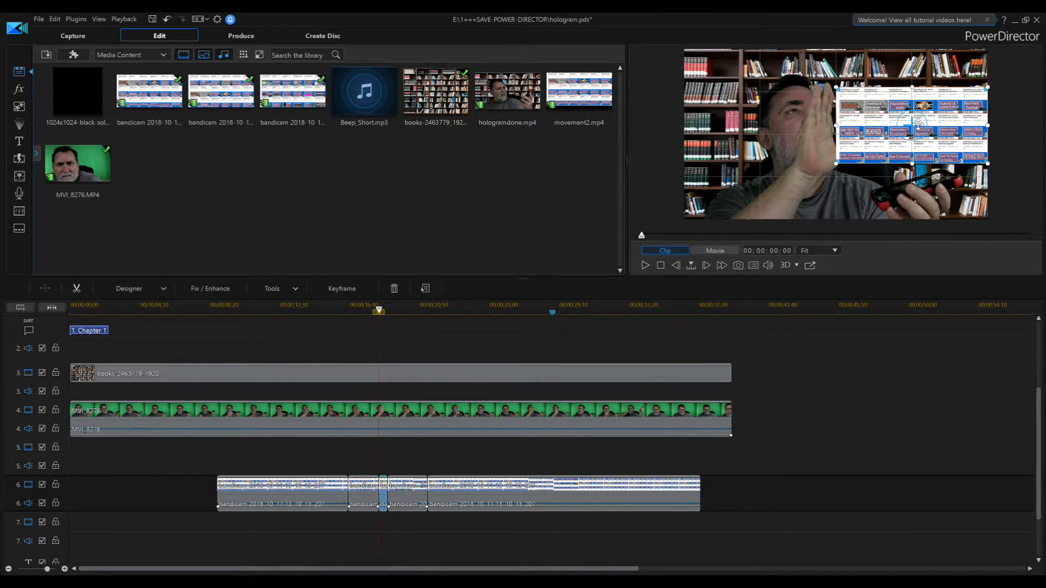
left_click_drag(915, 124, 760, 83)
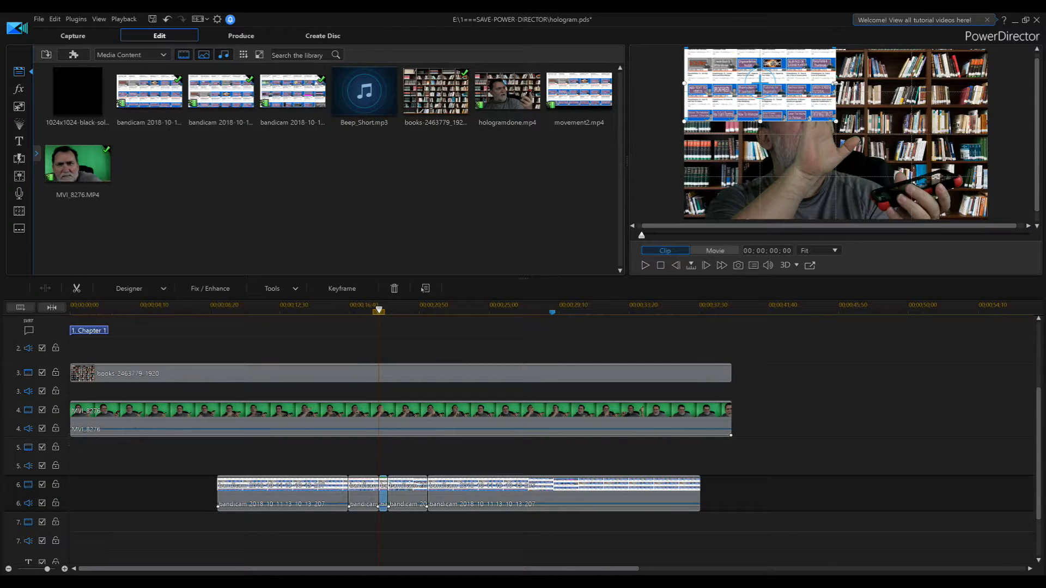
left_click_drag(764, 83, 765, 88)
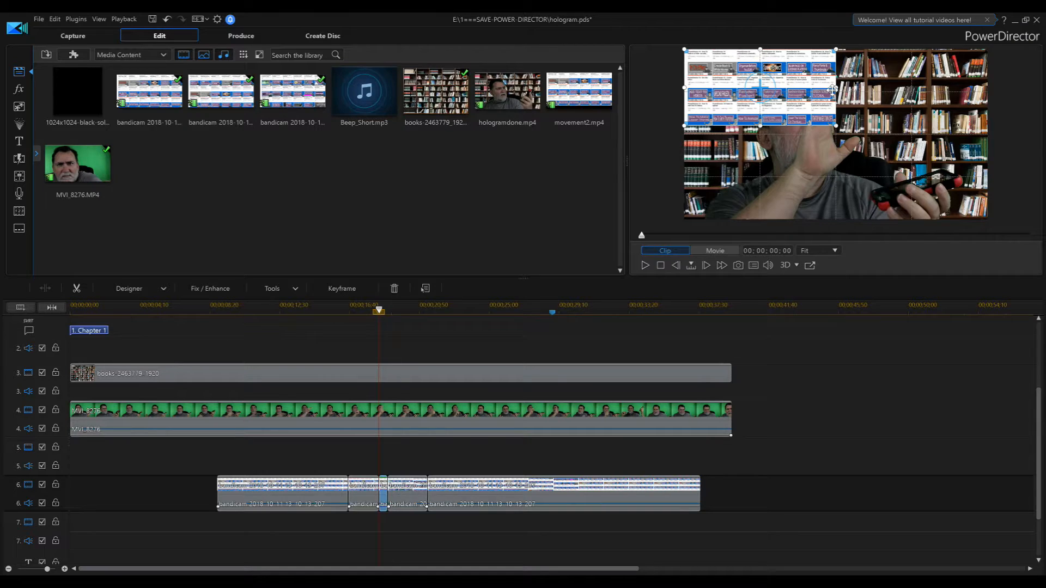
left_click_drag(835, 87, 985, 88)
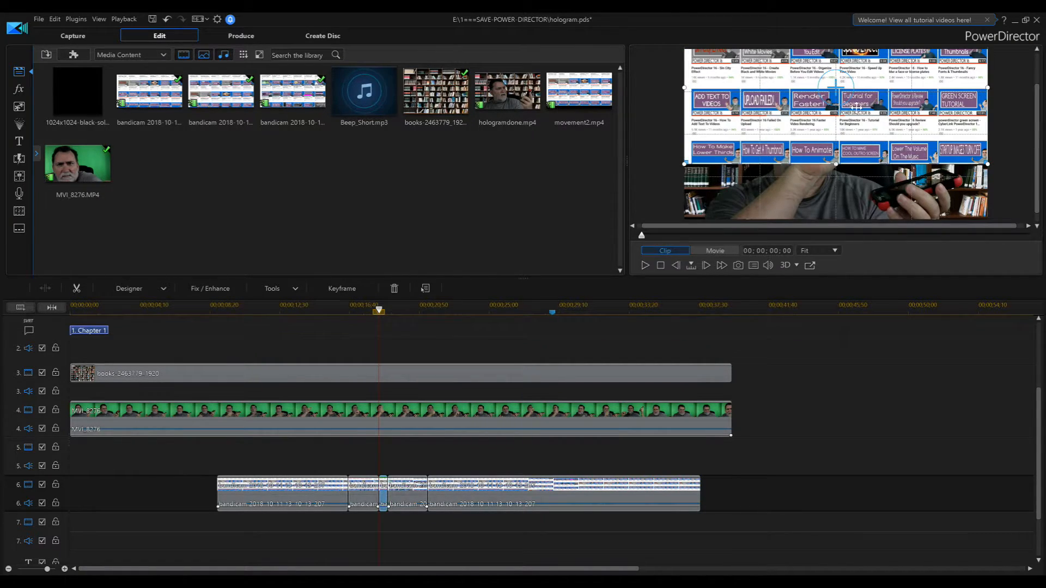
left_click_drag(836, 99, 837, 126)
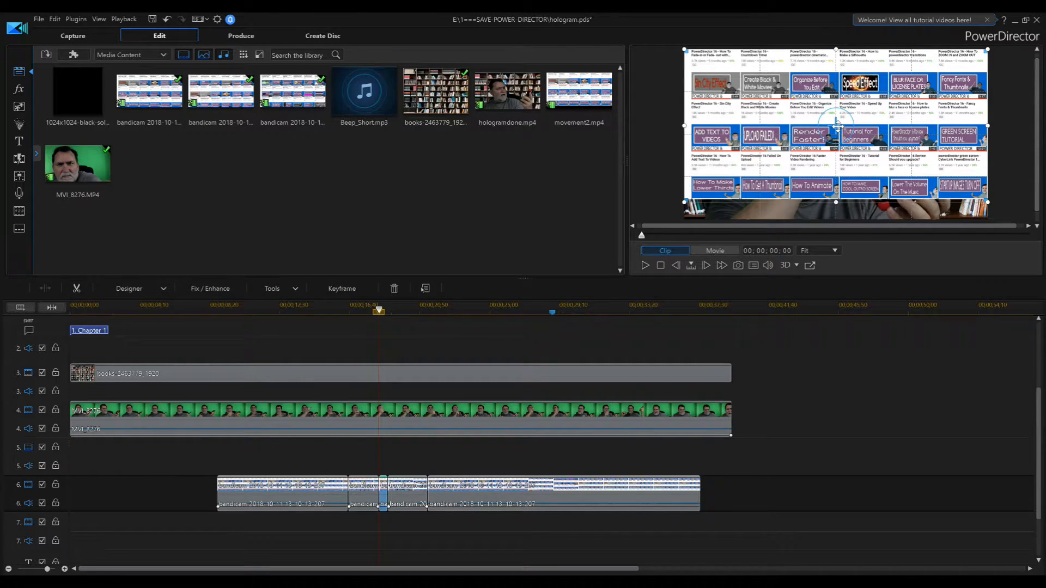
Enlarge the fourth and fifth overlay segments on track 6 to fill the full frame width.
left_click(420, 500)
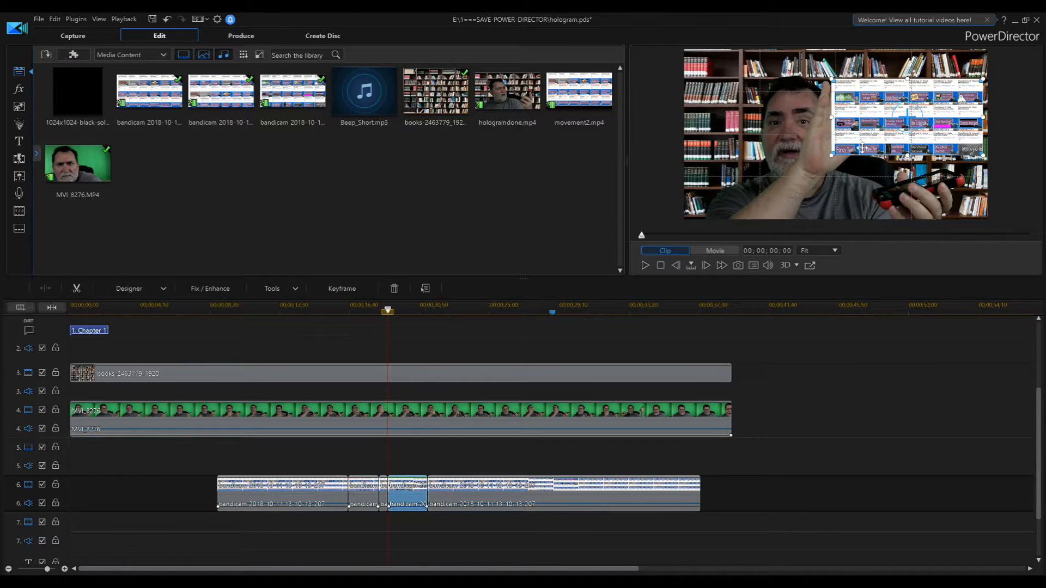
left_click_drag(829, 117, 708, 116)
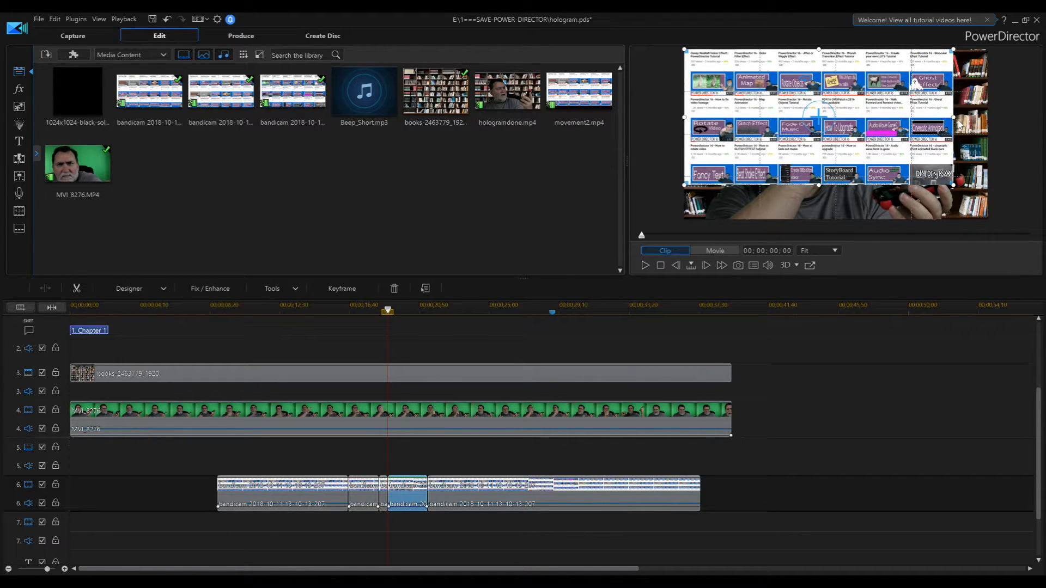
left_click_drag(954, 117, 990, 111)
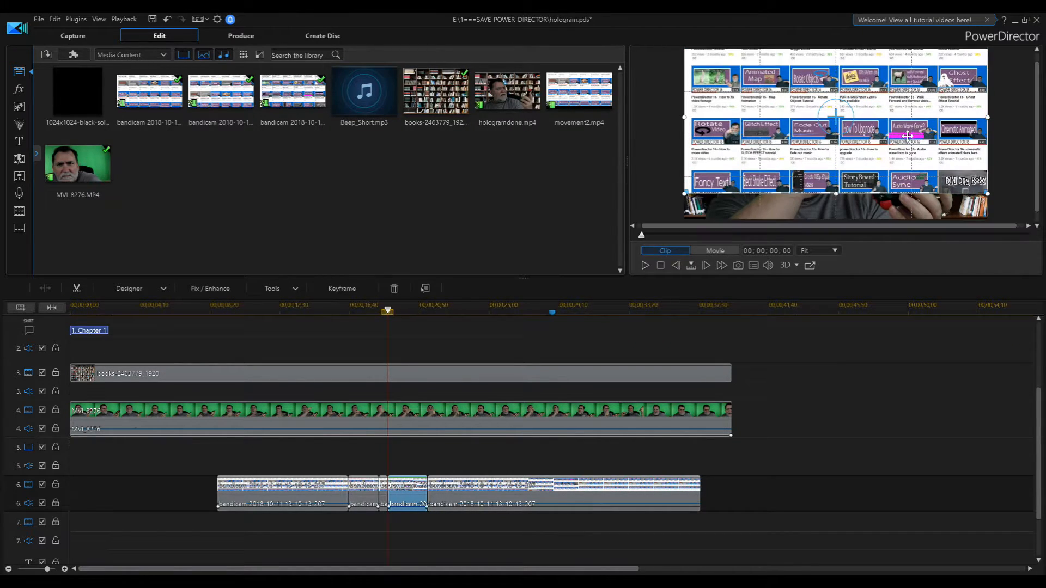
left_click(504, 491)
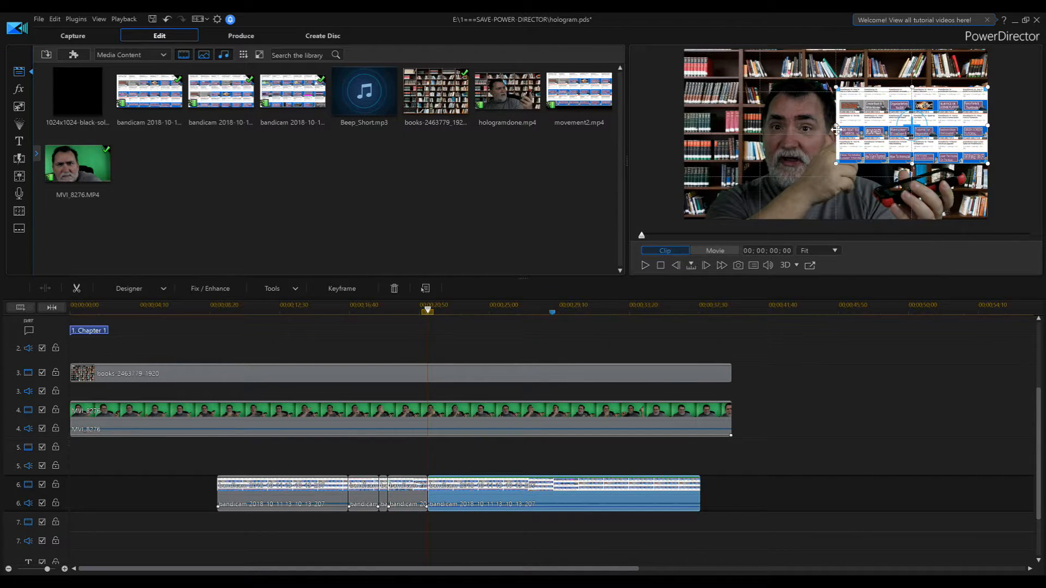
left_click_drag(836, 126, 688, 124)
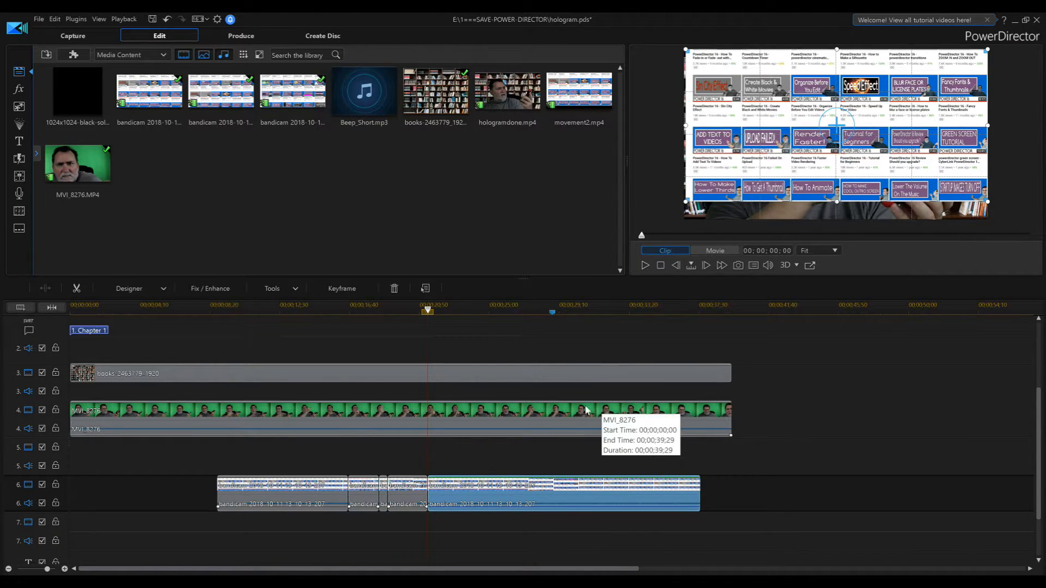
Copy all five bandicam segments from track 6 and paste them on track 3 at 00;00;39;29, after the background clip.
left_click(312, 495)
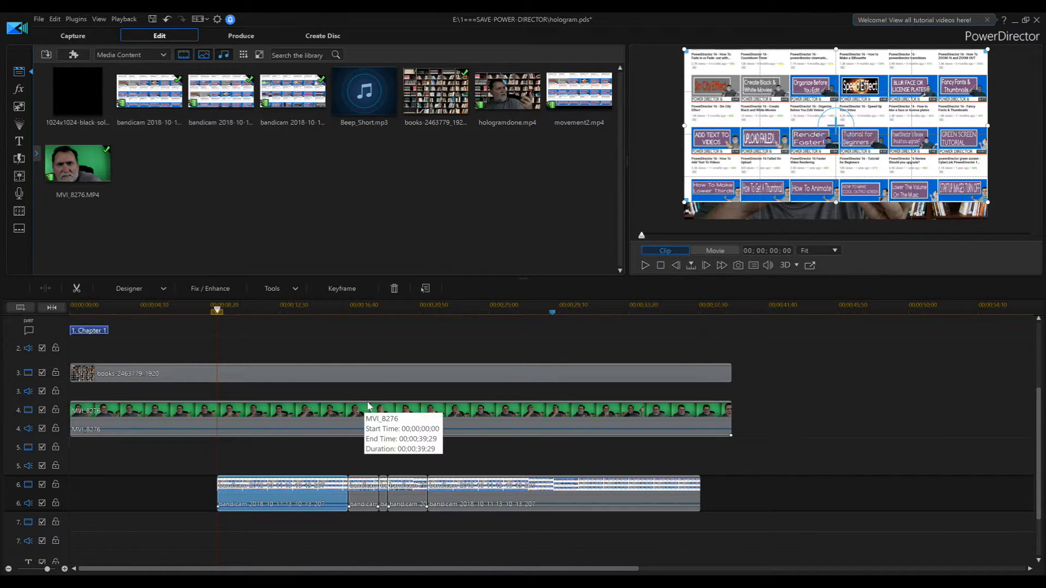
left_click(369, 499, "ctrl")
left_click(382, 502, "ctrl")
left_click(404, 504, "ctrl")
left_click(435, 507, "ctrl")
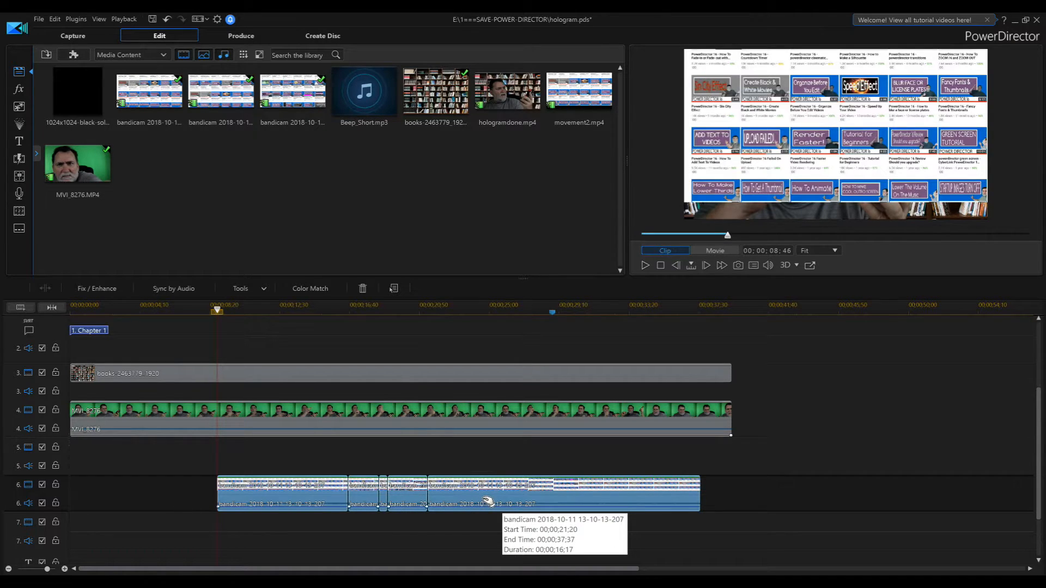
left_click(820, 301)
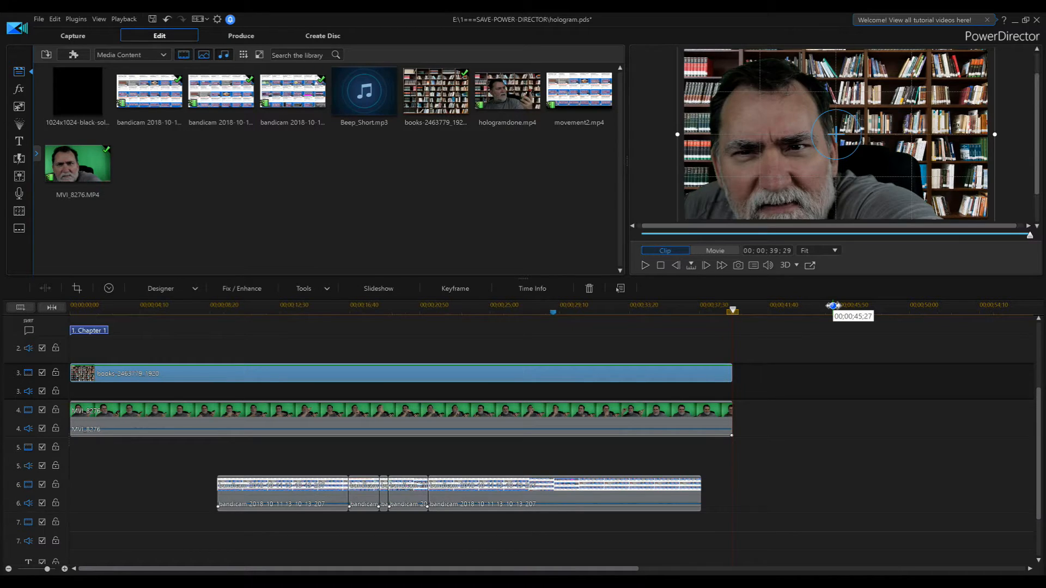
key("ctrl+v")
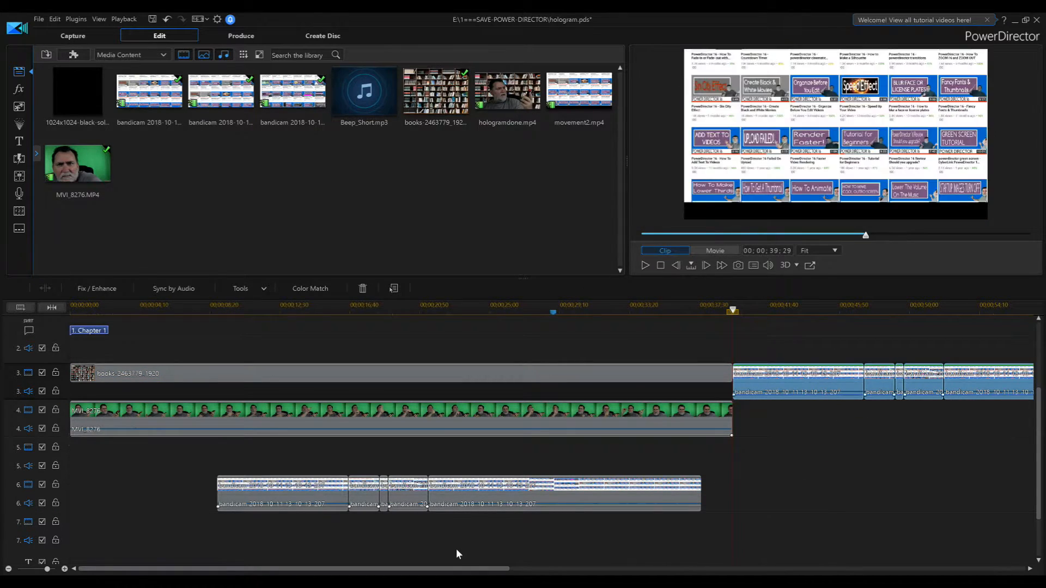
Move the pasted group on track 3 to start at 00;00;42;01 and mark a timeline range spanning the whole group.
left_click_drag(452, 566, 540, 568)
left_click_drag(414, 568, 373, 559)
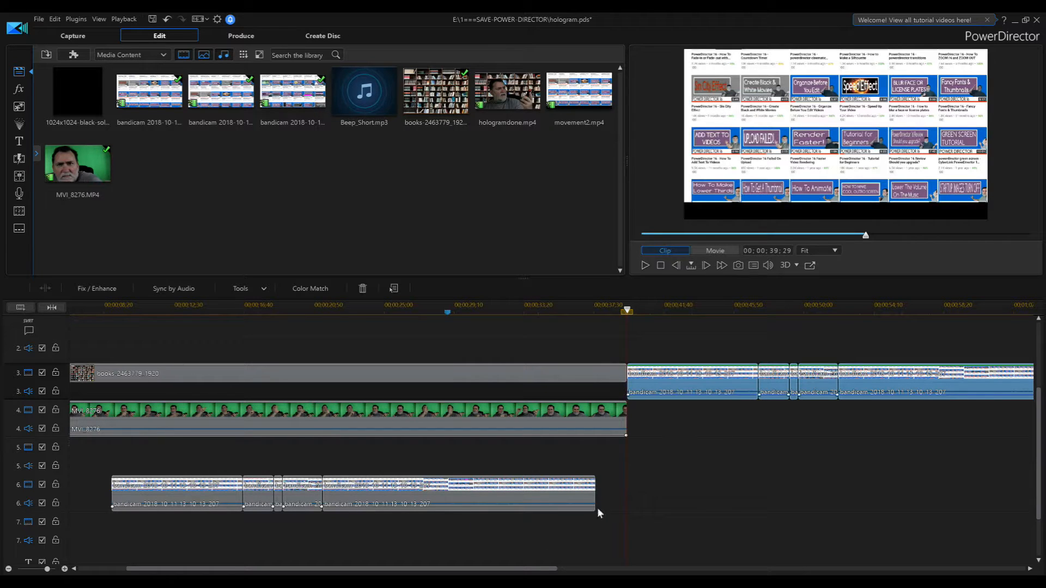
left_click_drag(547, 569, 631, 569)
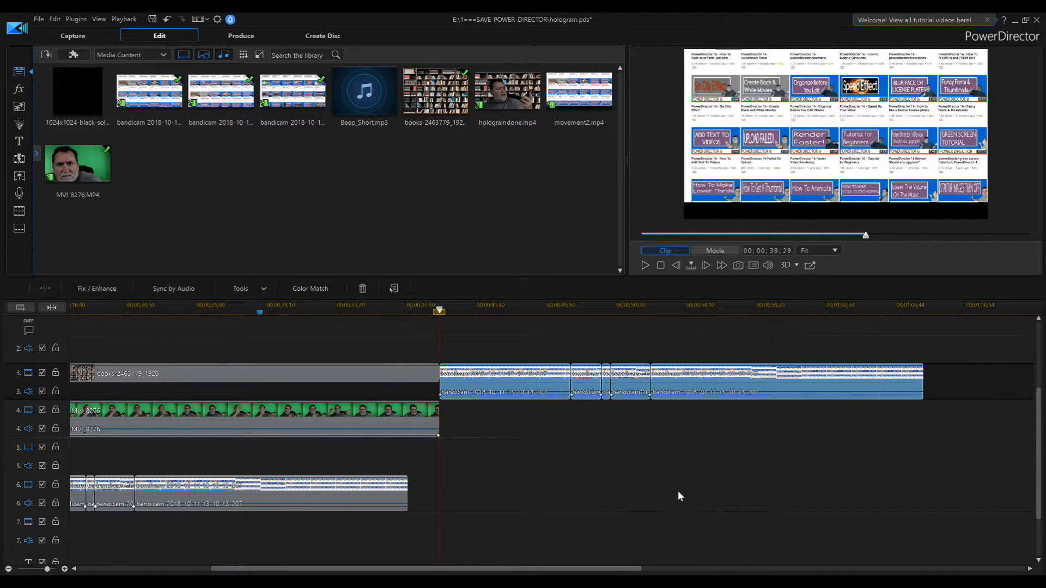
left_click_drag(538, 391, 578, 388)
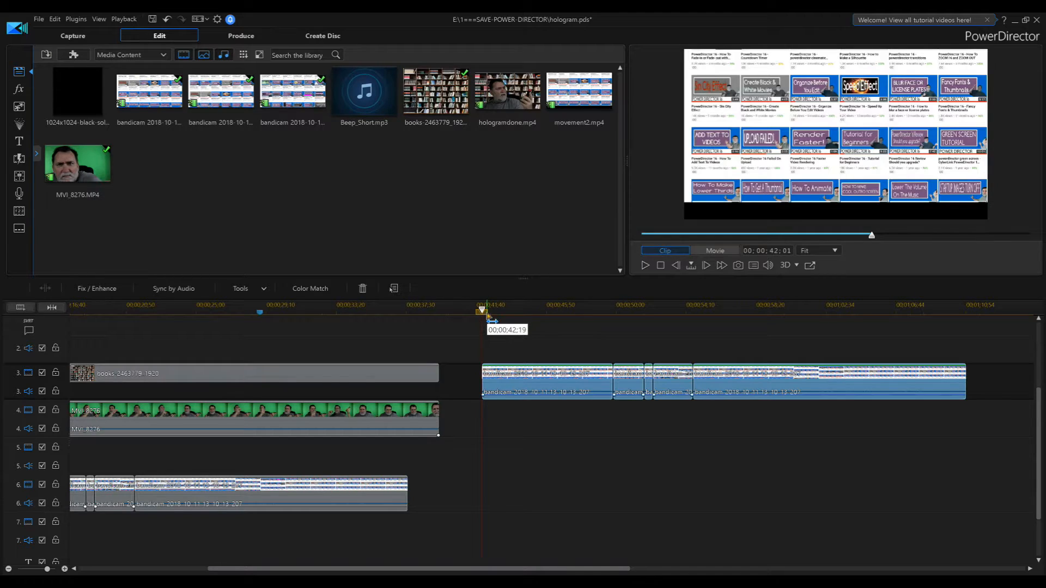
left_click_drag(487, 315, 829, 311)
left_click_drag(909, 324, 973, 325)
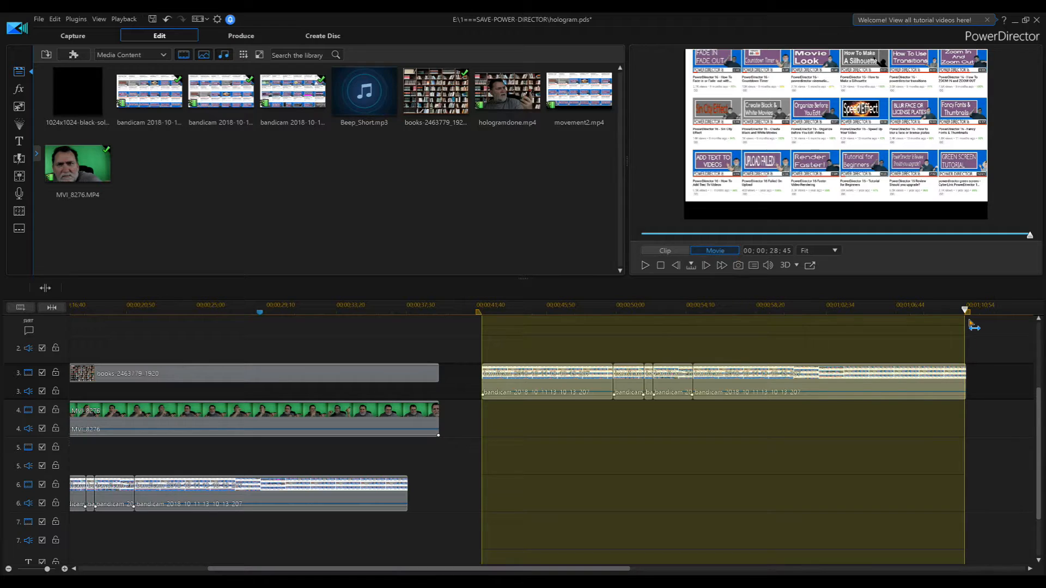
Produce the marked timeline range as the H.264 MP4 file effectthumb.mp4 with the 1080 60fps Youtube profile.
left_click_drag(973, 325, 973, 325)
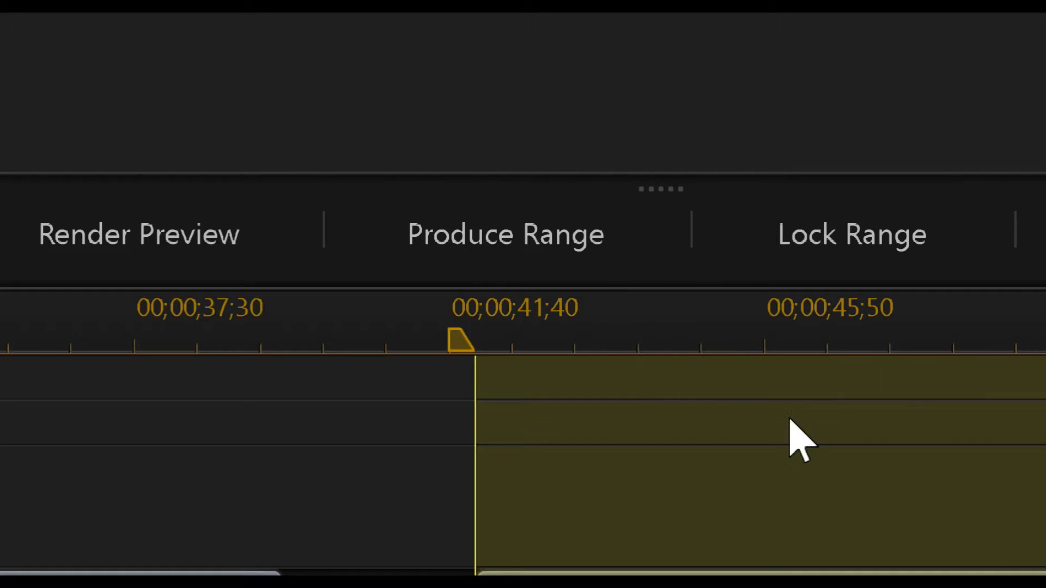
scroll(789, 432, "down", 3)
scroll(566, 408, "down", 2)
scroll(585, 399, "down", 1)
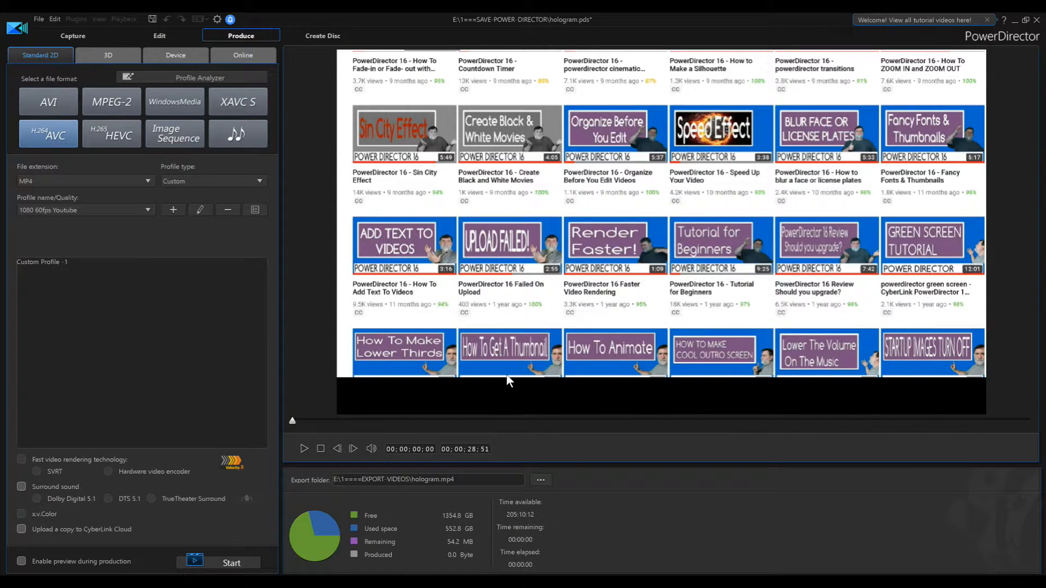
double_click(413, 480)
type("effectthumb")
left_click(231, 562)
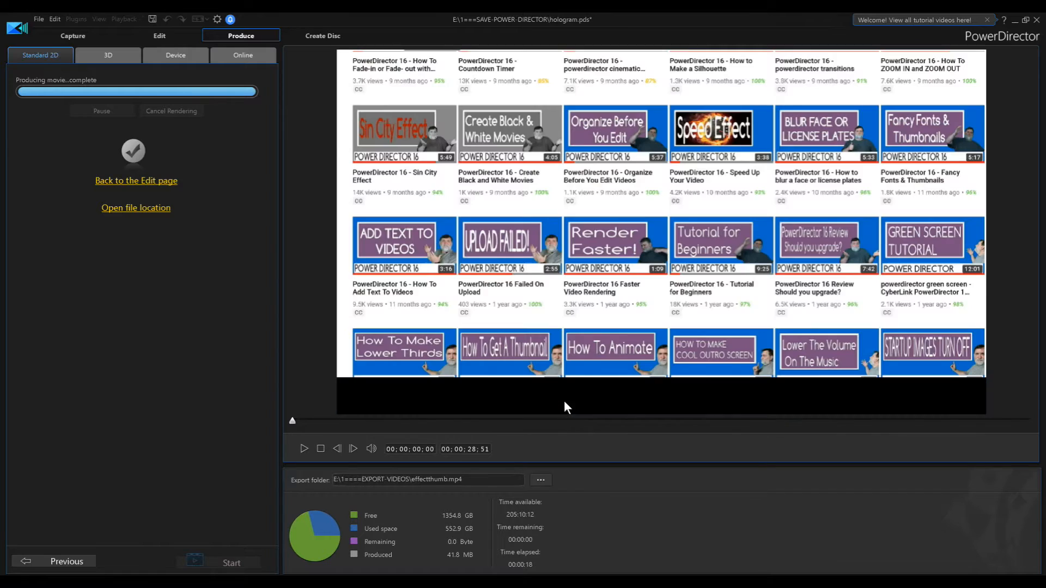
Return to editing, clear the timeline range and delete the five pasted bandicam segments from track 3.
left_click(154, 36)
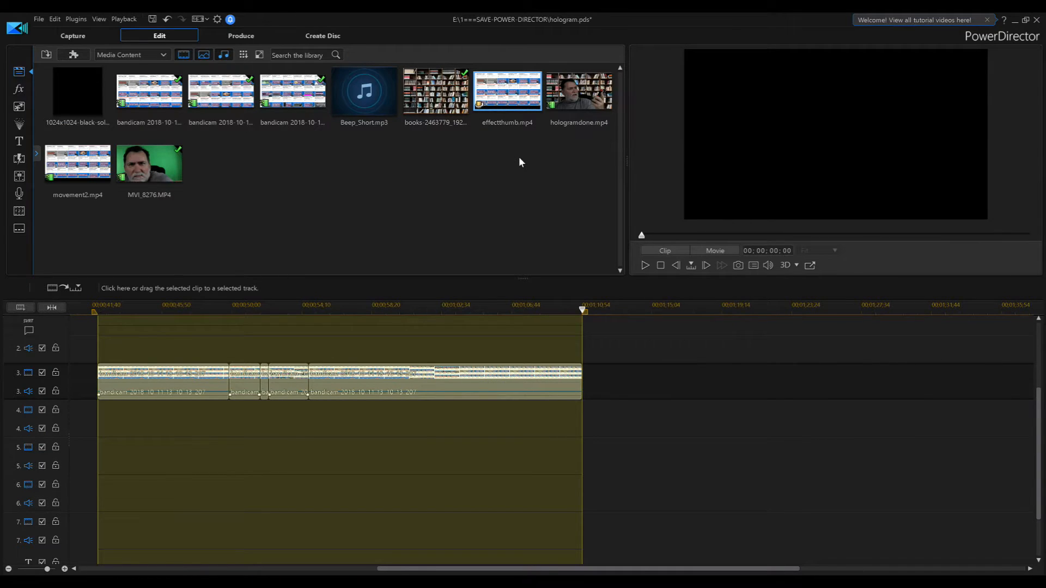
left_click_drag(779, 309, 381, 295)
left_click_drag(321, 308, 299, 304)
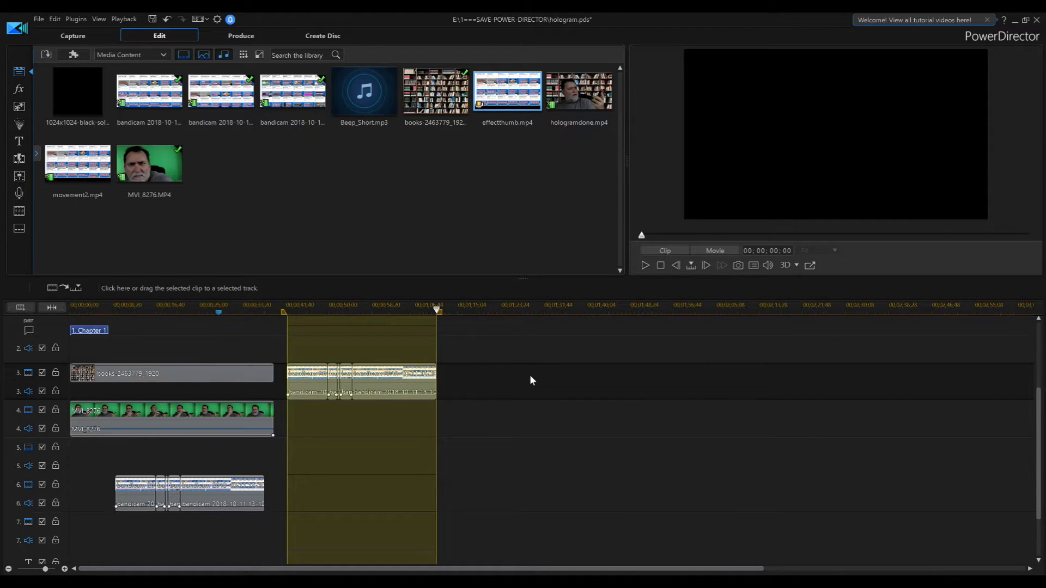
left_click_drag(461, 308, 572, 306)
left_click(554, 450)
left_click(278, 386)
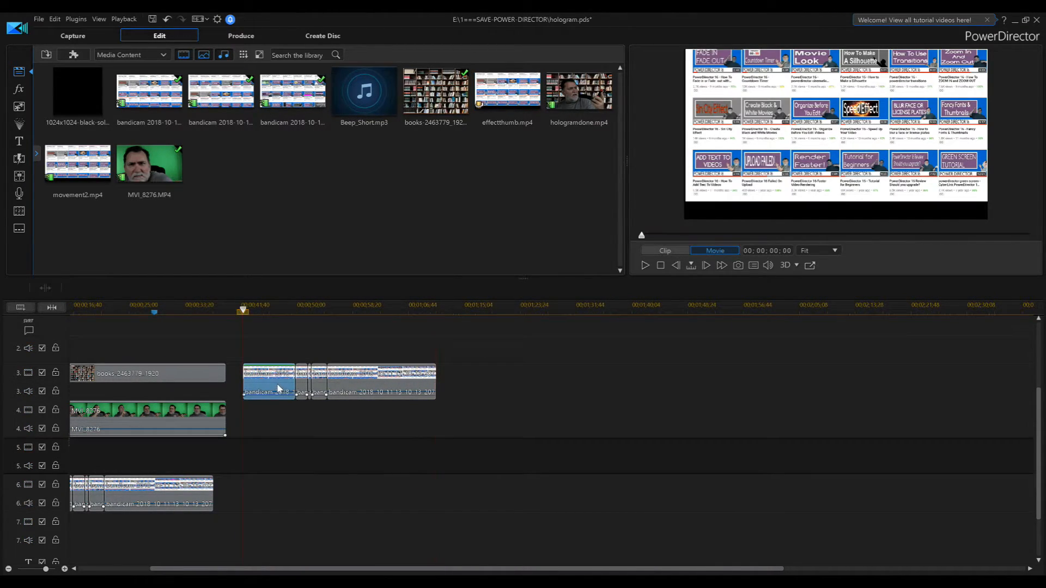
left_click(404, 385, "shift")
key("Delete")
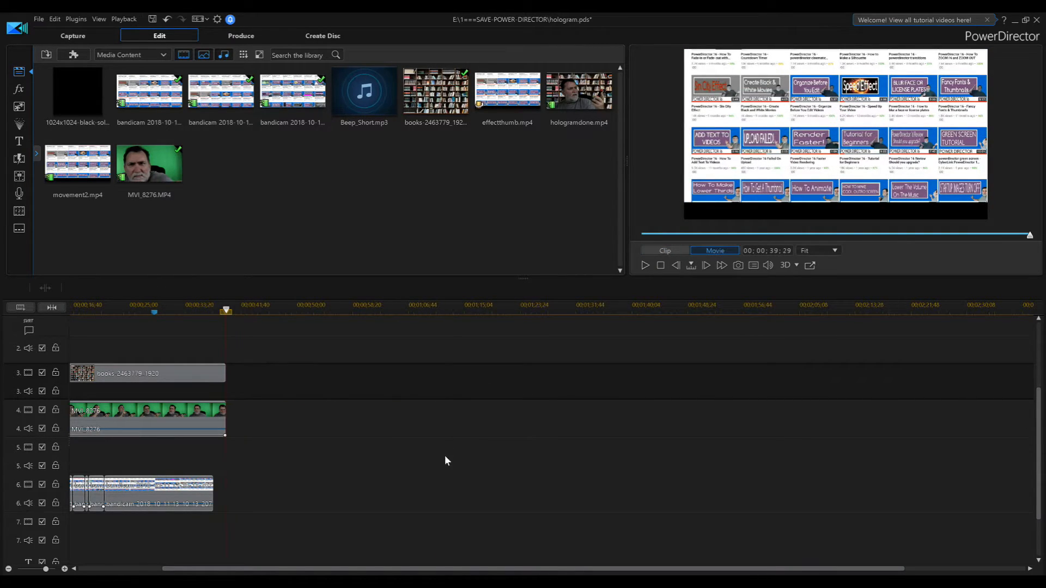
Open MVI_8276 in the Motion Tracker at 00;00;08;49, fit the selection box over the phone and track its motion.
left_click_drag(397, 571, 311, 574)
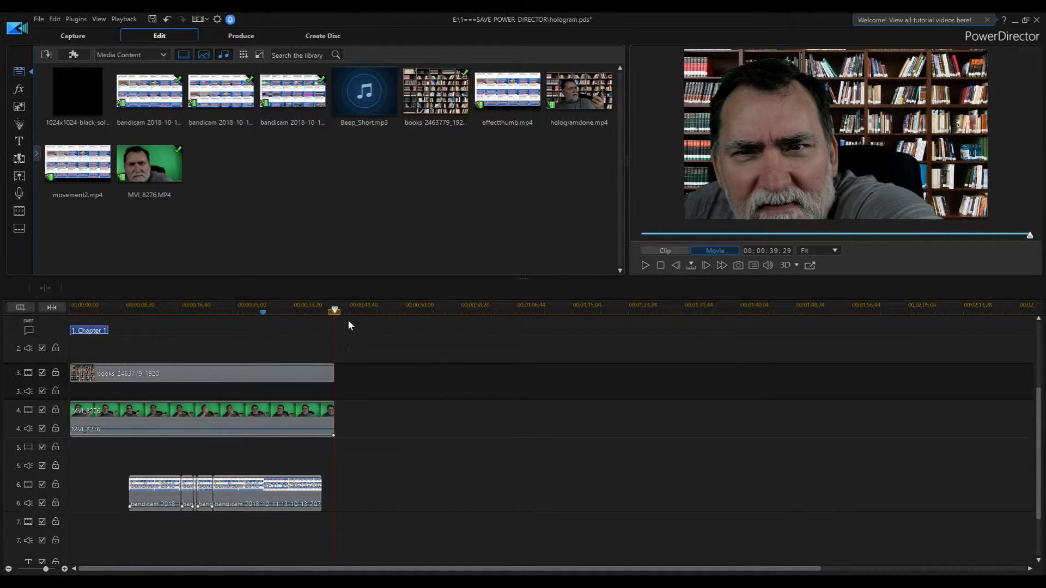
left_click_drag(334, 311, 127, 317)
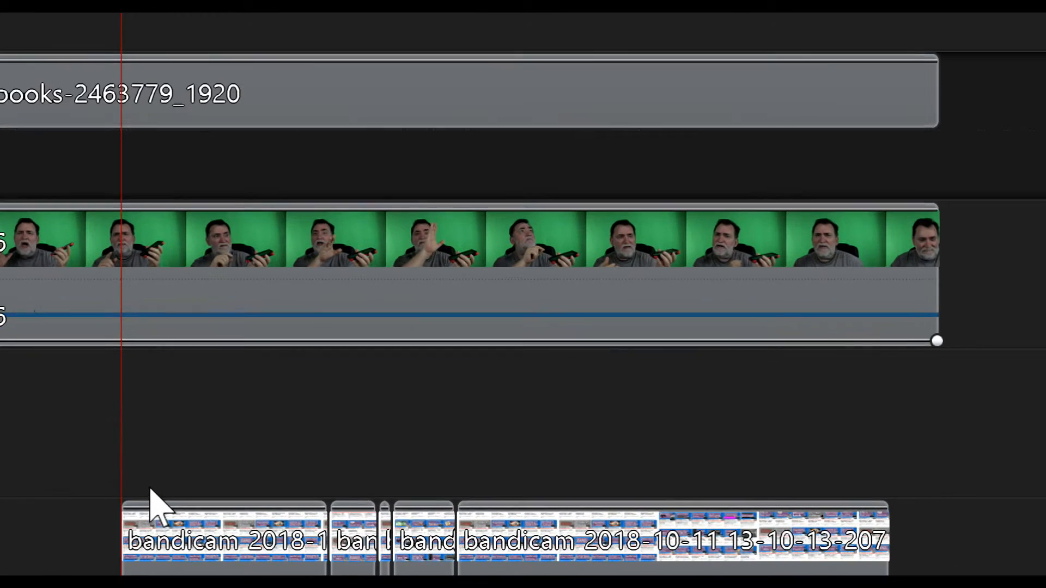
mouse_move(109, 243)
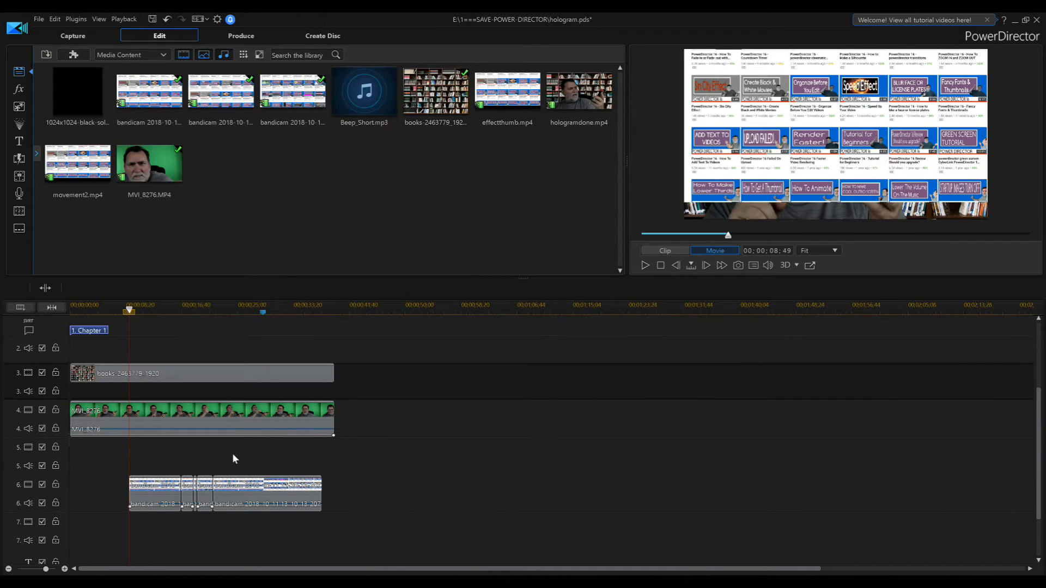
left_click(223, 433)
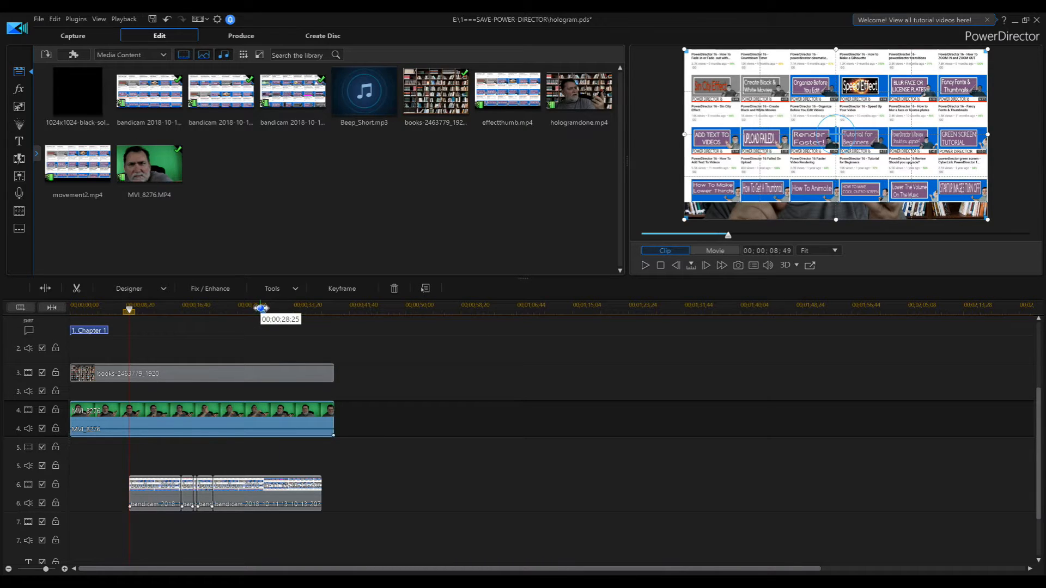
left_click(282, 290)
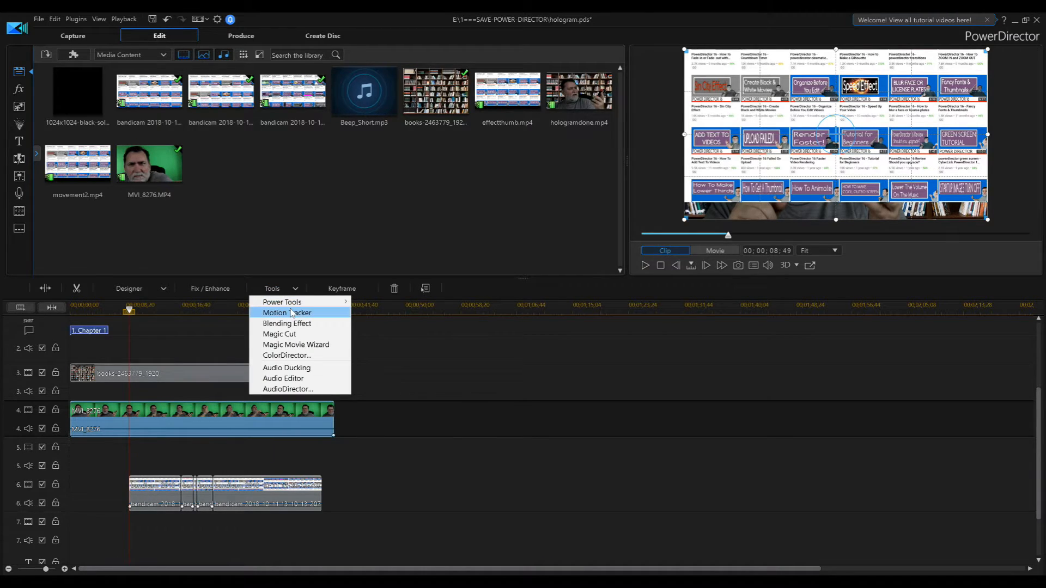
left_click(291, 312)
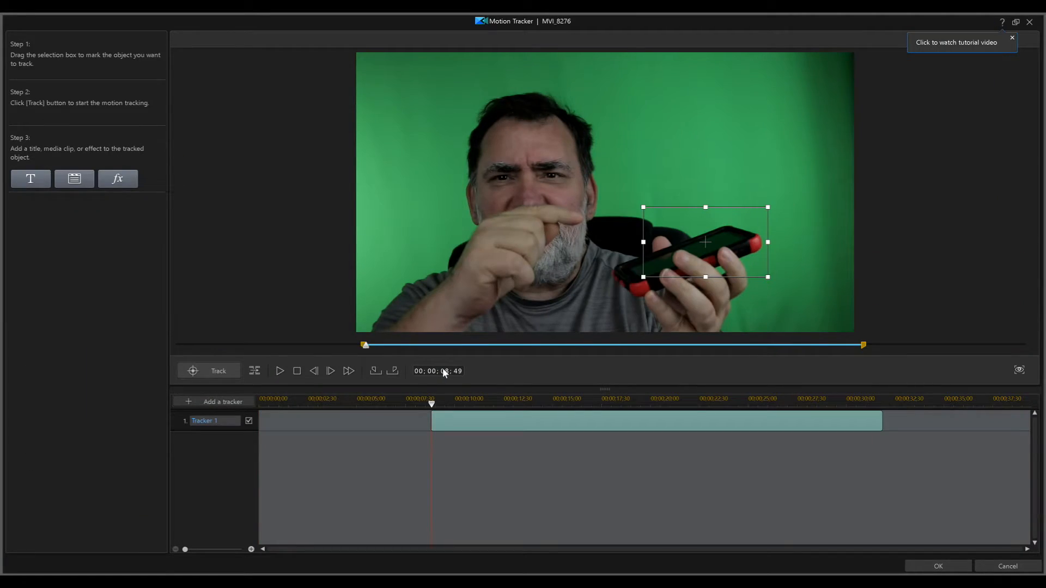
left_click_drag(705, 241, 699, 247)
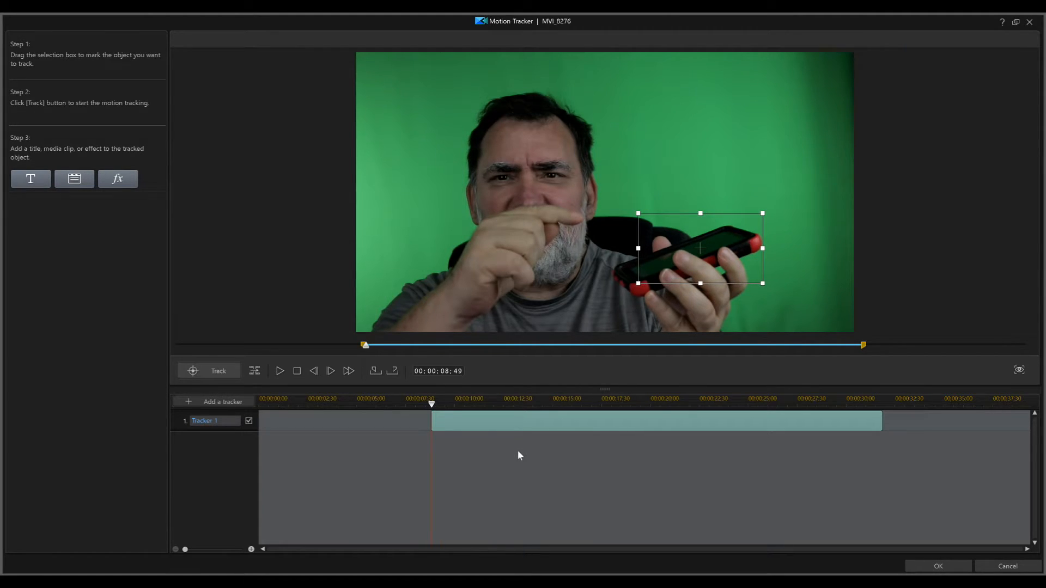
left_click(214, 371)
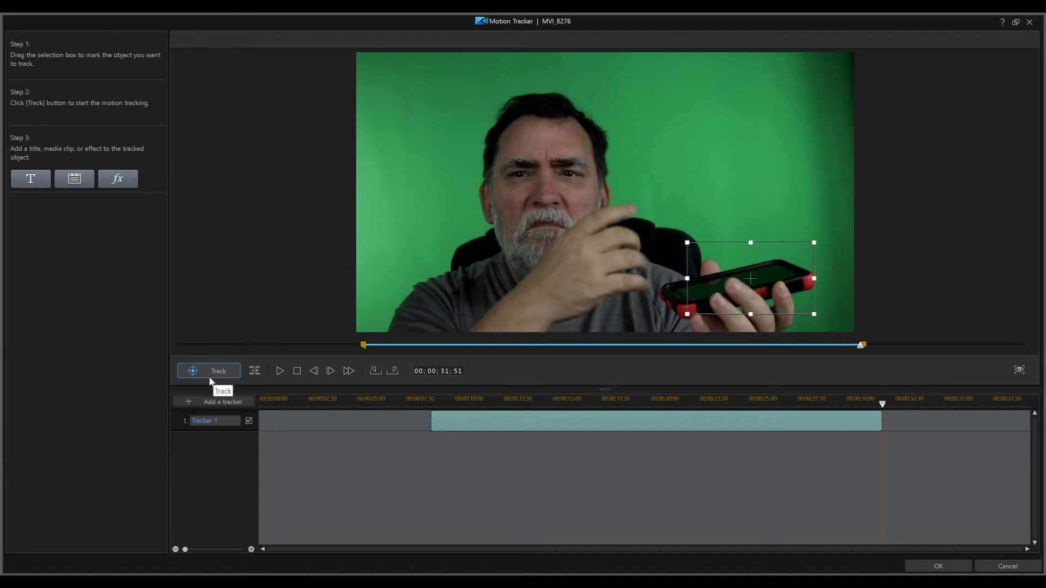
Attach effectthumb.mp4 from the Media Room to the tracked phone as a media clip.
left_click(74, 179)
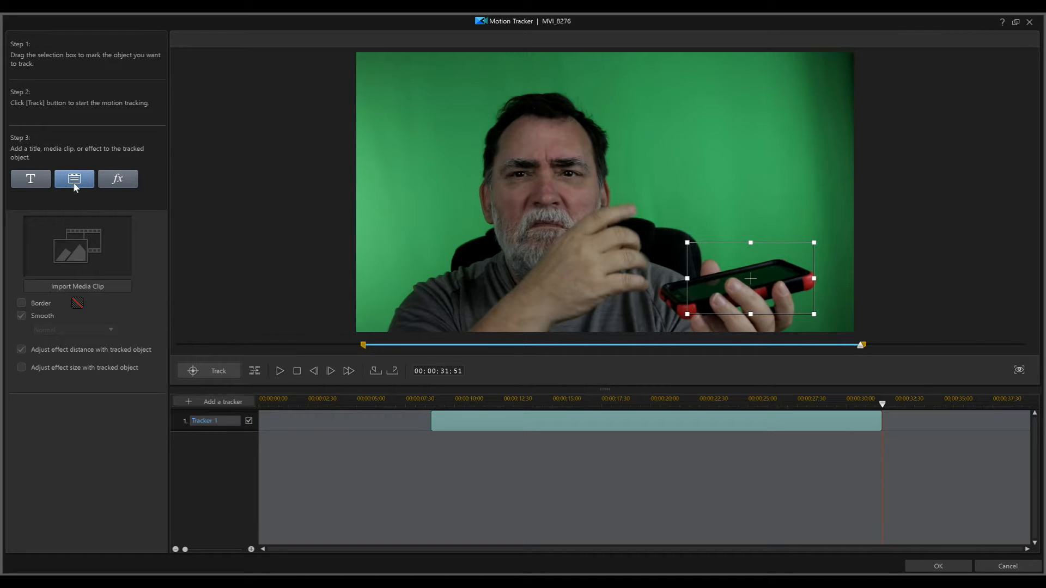
left_click(92, 281)
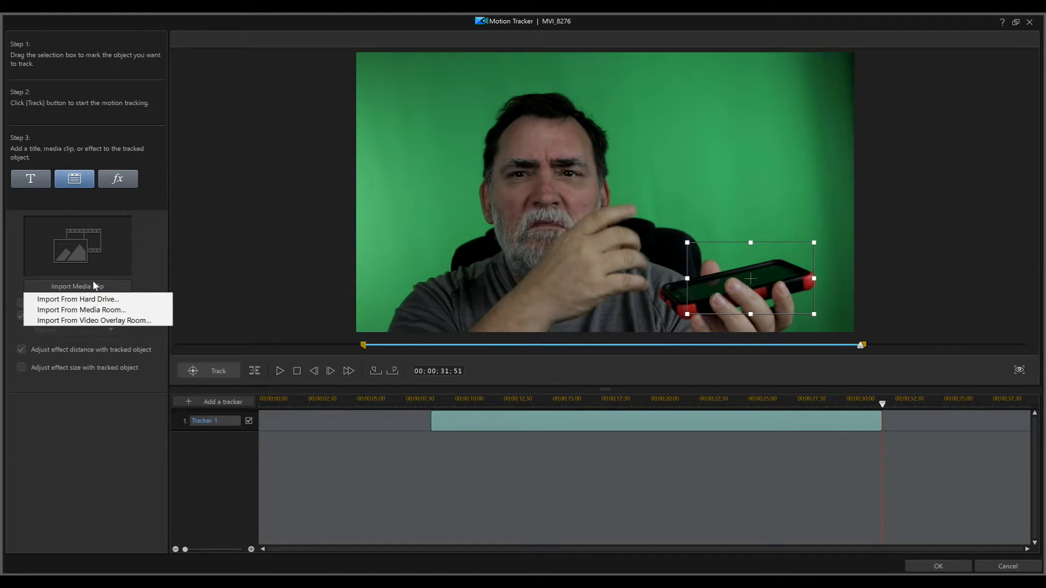
left_click(95, 310)
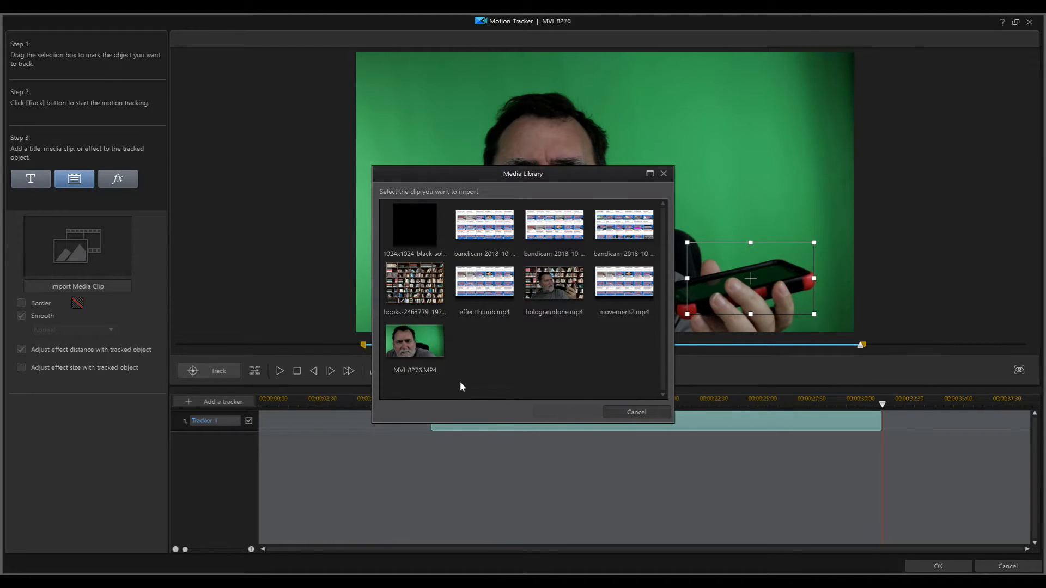
left_click(482, 288)
double_click(482, 289)
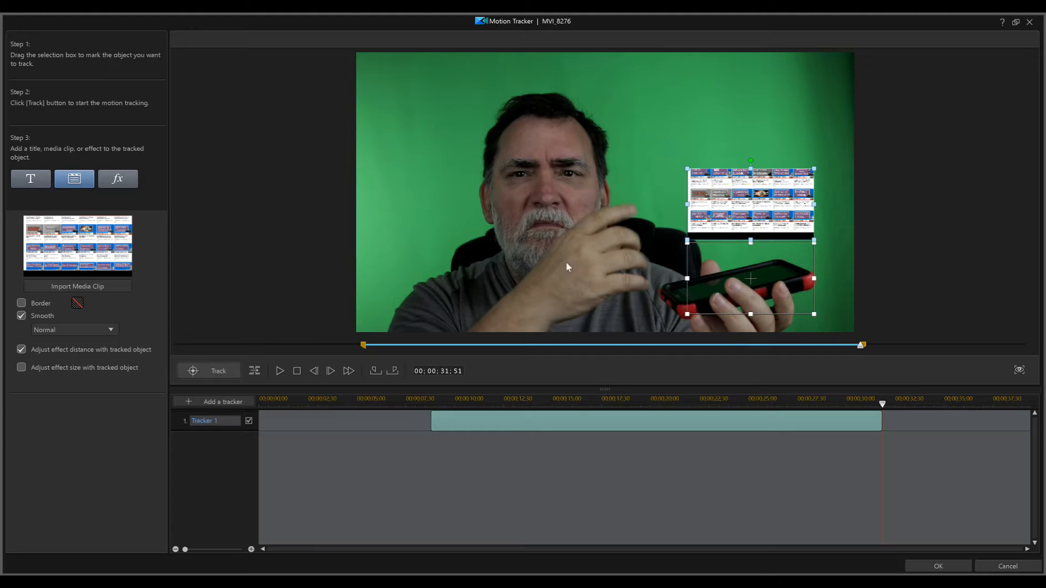
Move the attached clip just above the phone, tilt it to match the phone's angle and apply the motion tracking.
left_click_drag(749, 197, 730, 233)
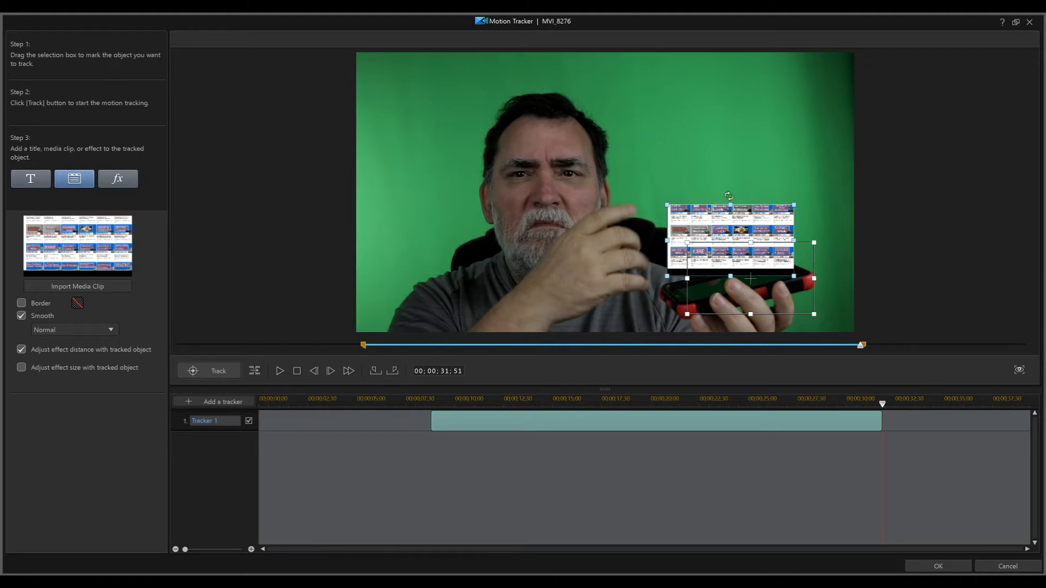
left_click_drag(728, 196, 723, 198)
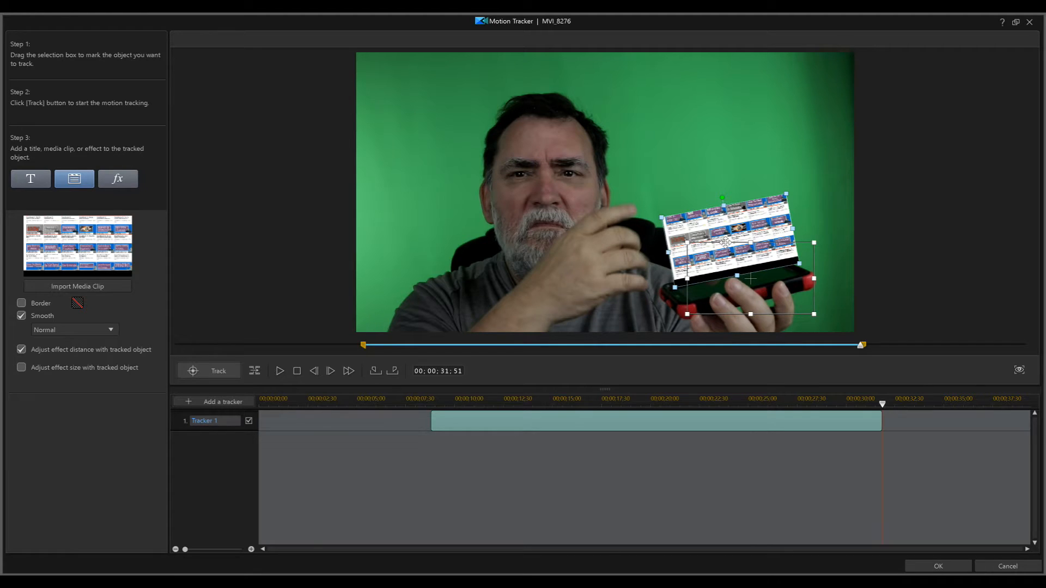
left_click(947, 564)
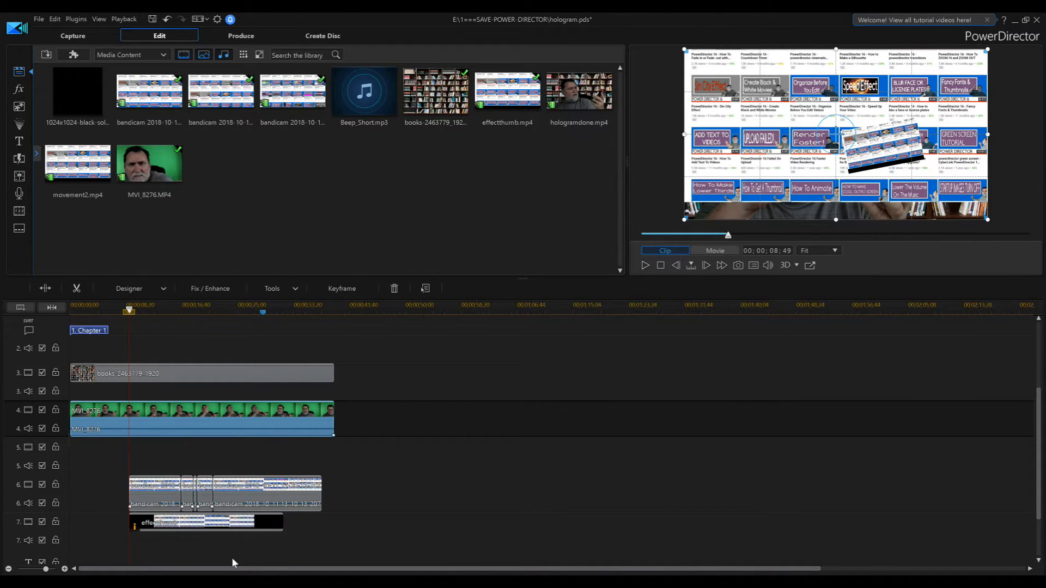
Delete all the bandicam overlay segments from track 6.
left_click(154, 498)
left_click(275, 498, "shift")
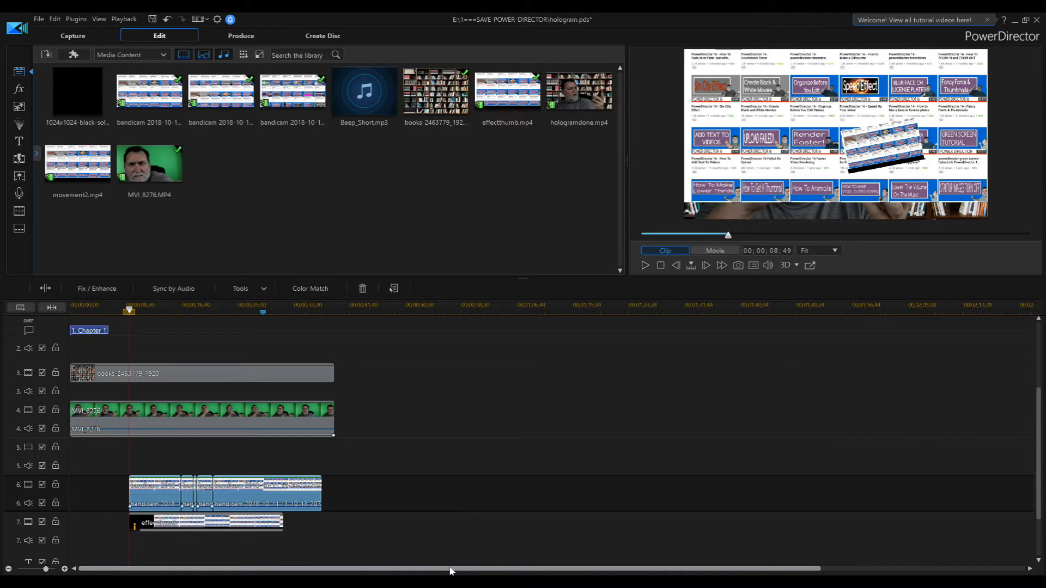
key("Delete")
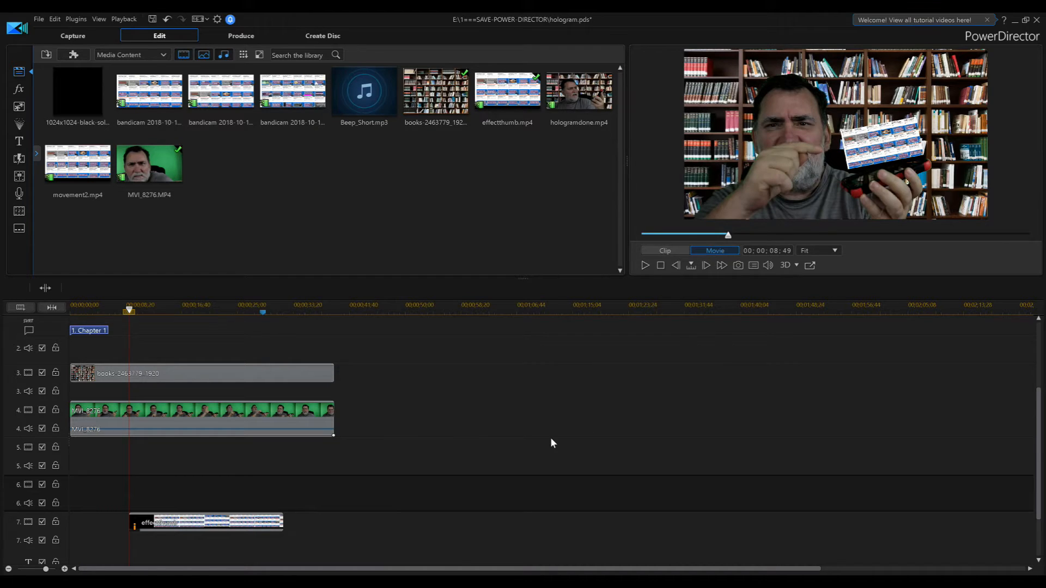
Open the effectthumb clip on track 7 in the PiP Designer, shift it closer to the phone and rotate it to about -21.64.
left_click(259, 527)
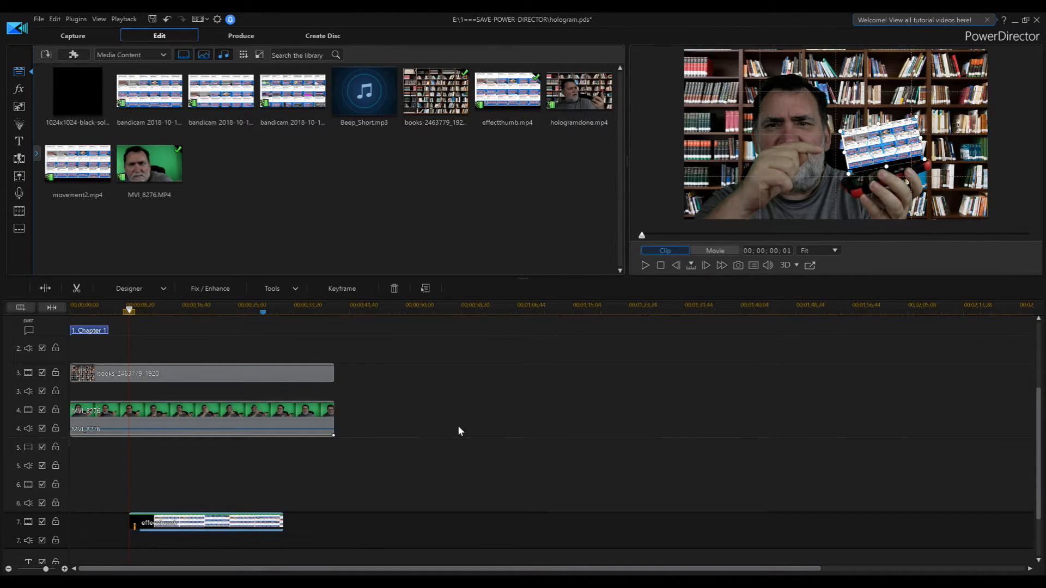
left_click(126, 289)
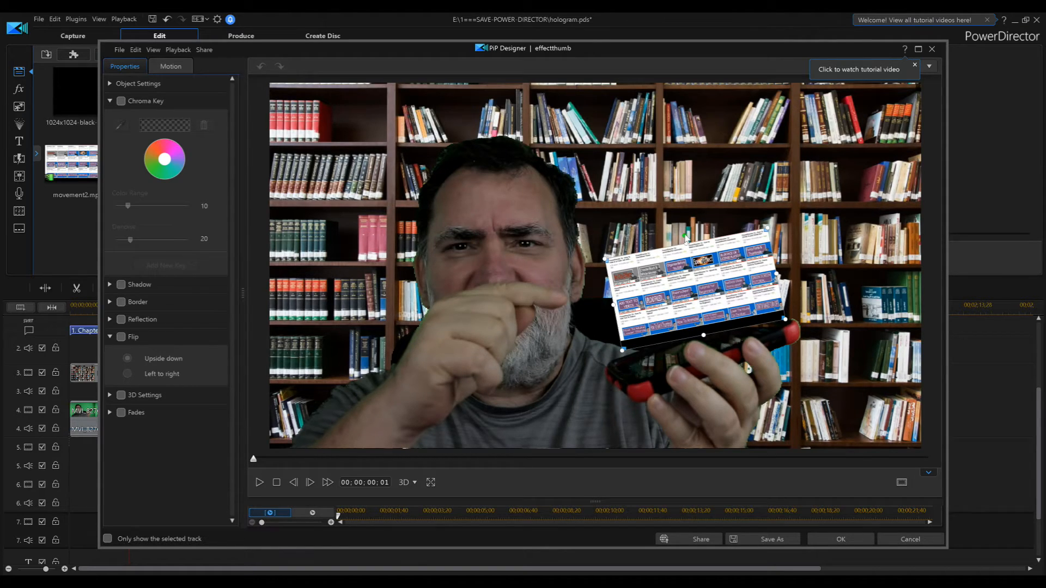
left_click_drag(649, 258, 667, 289)
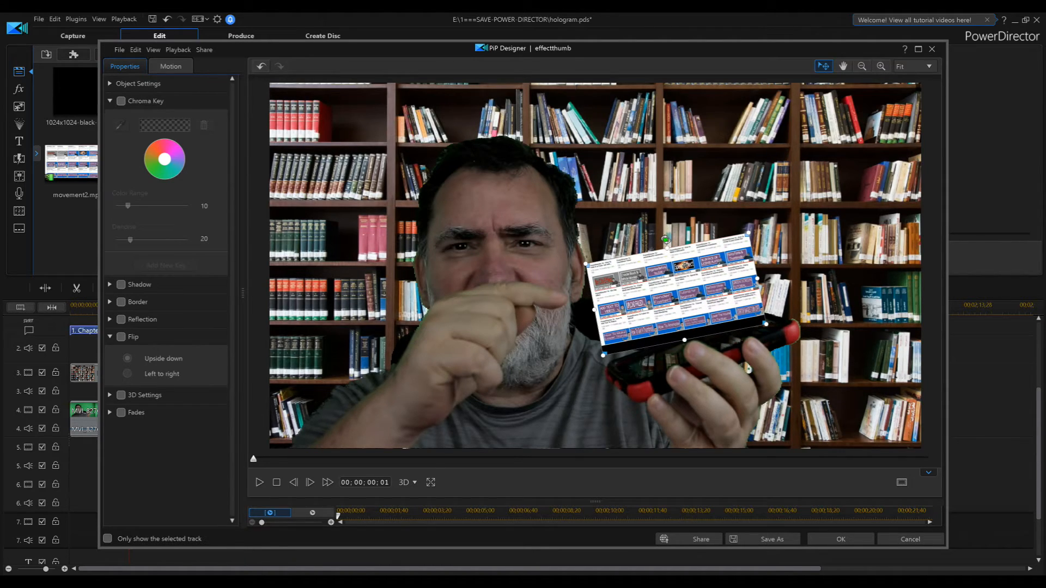
left_click_drag(665, 240, 655, 244)
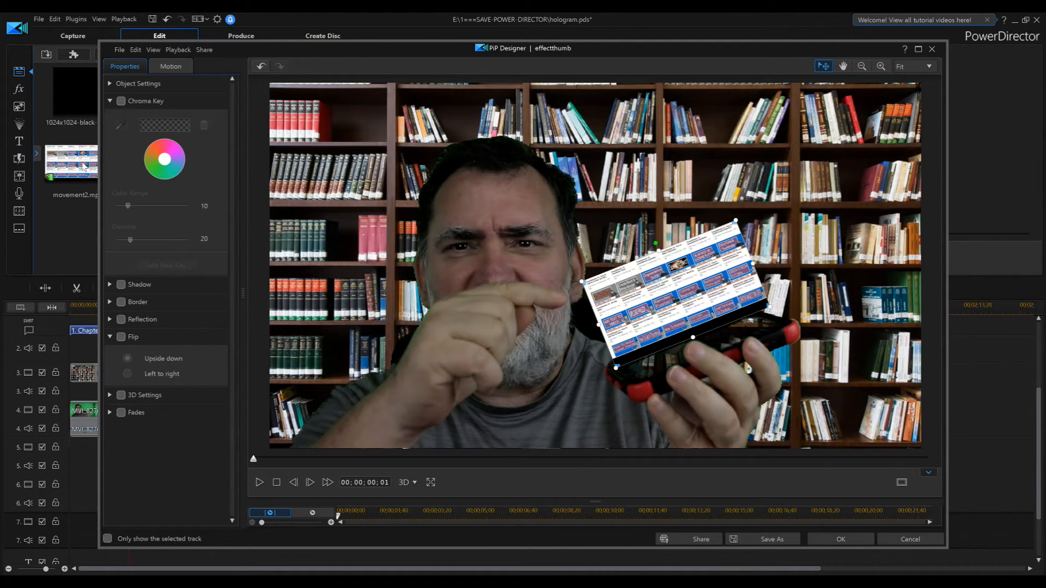
Release the overlay's aspect ratio and stretch it over the phone to about 0.297 width and 0.495 height.
left_click(113, 82)
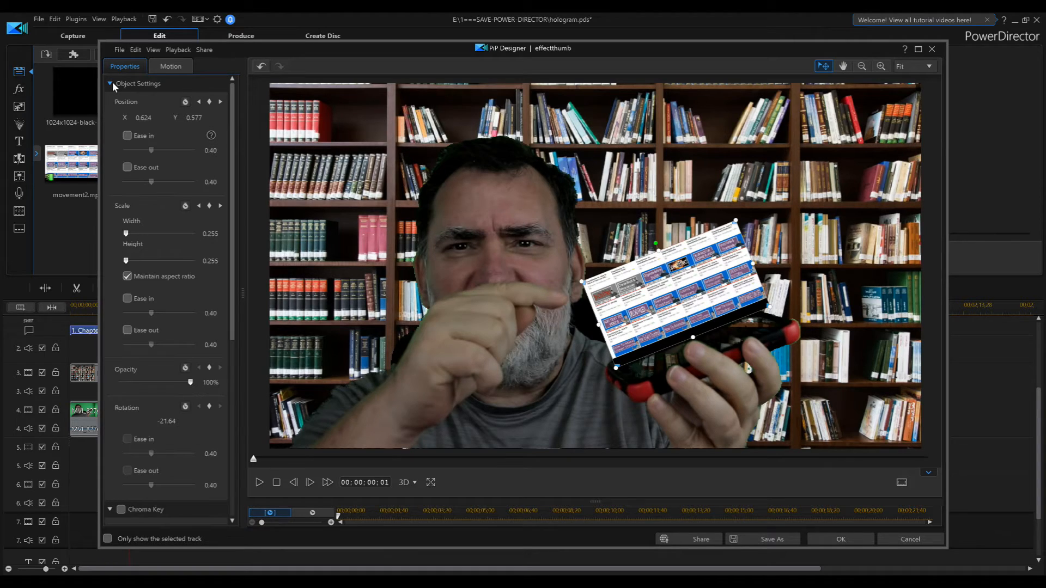
left_click(128, 276)
left_click_drag(658, 249, 628, 183)
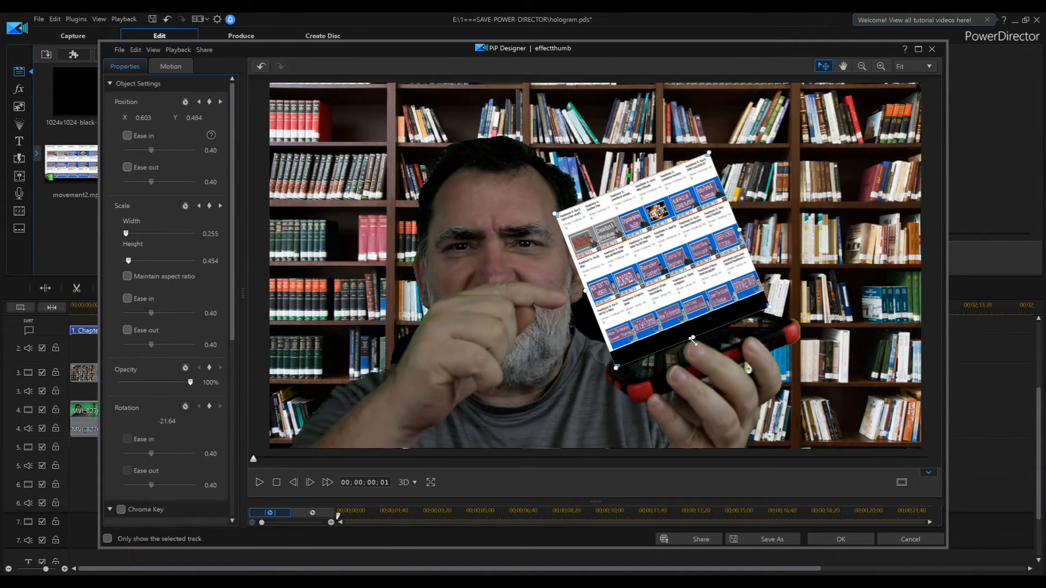
left_click_drag(691, 338, 701, 353)
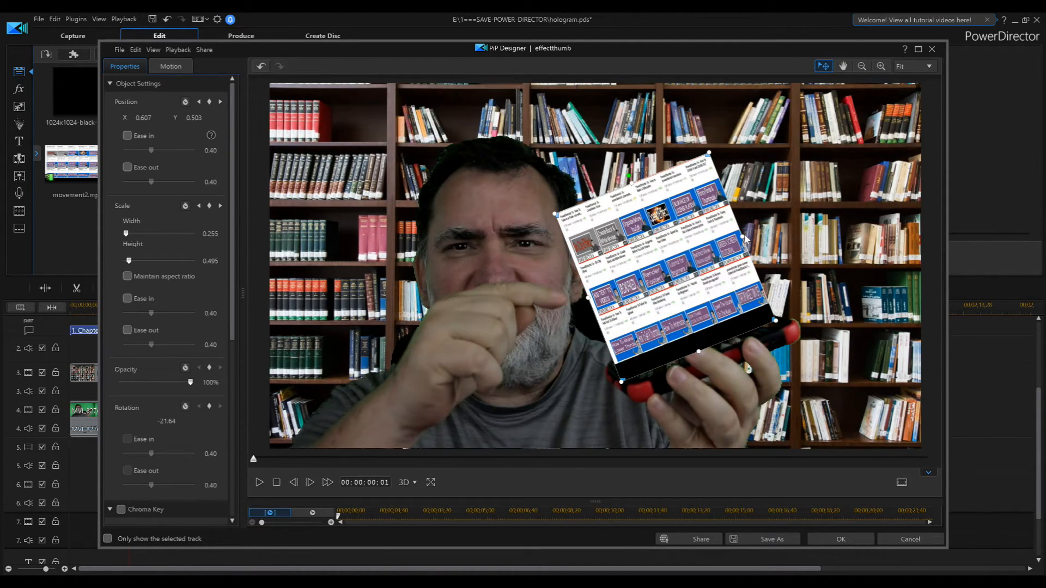
left_click_drag(767, 224, 768, 225)
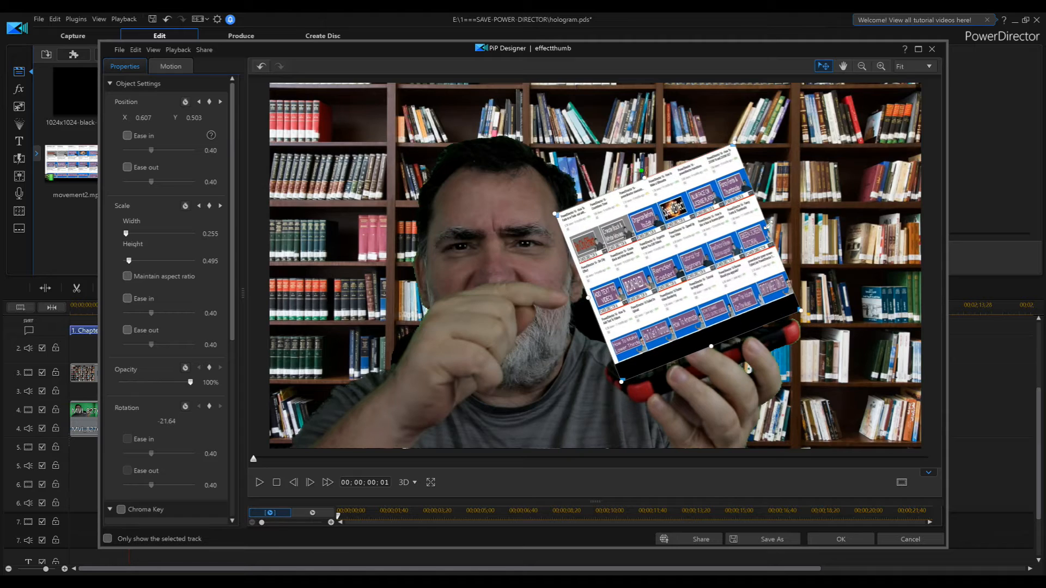
Lower the overlay's opacity to 63% and apply the PiP Designer changes.
left_click(168, 381)
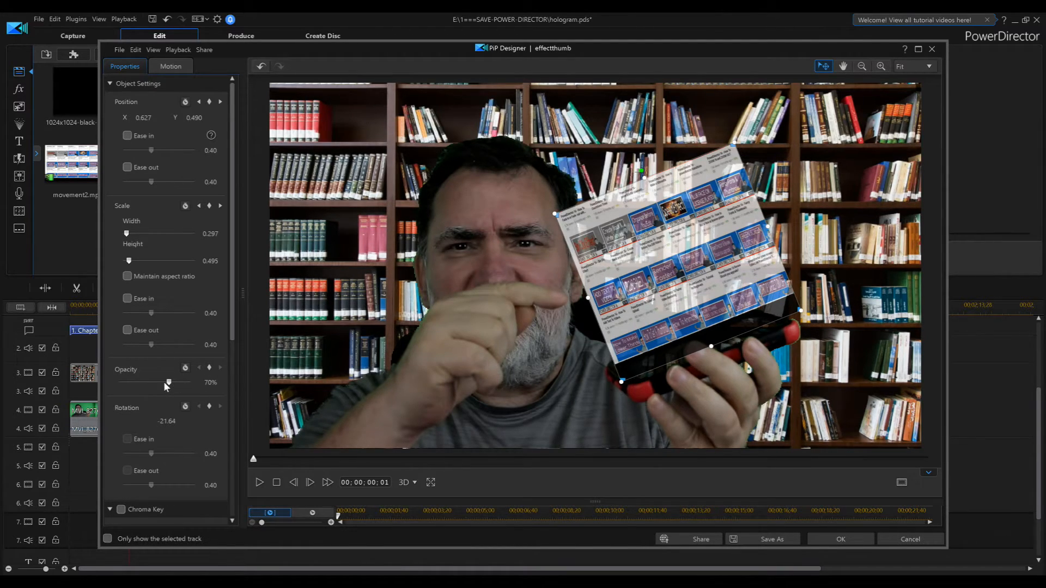
left_click_drag(166, 384, 163, 384)
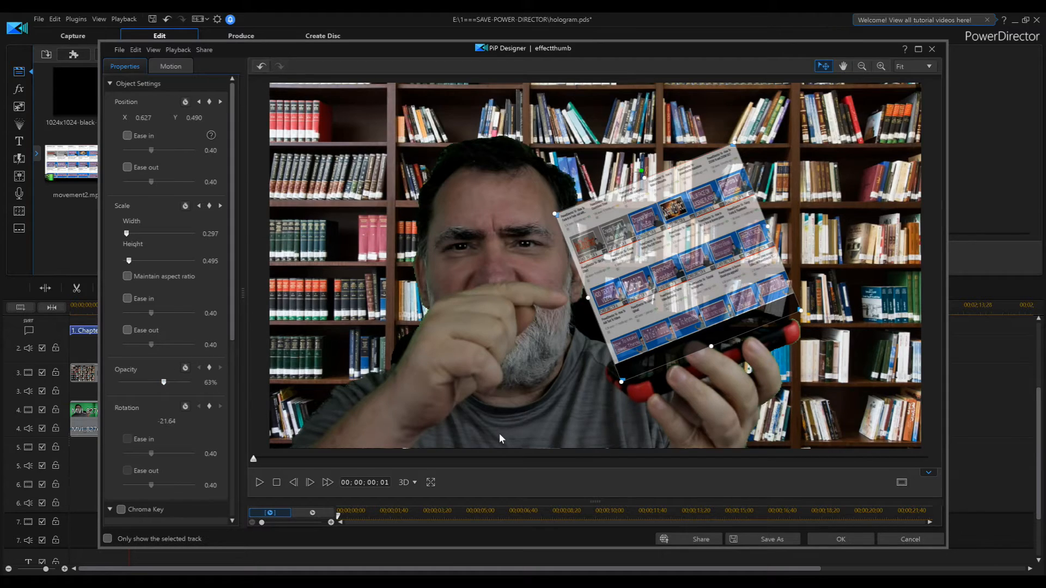
left_click(837, 542)
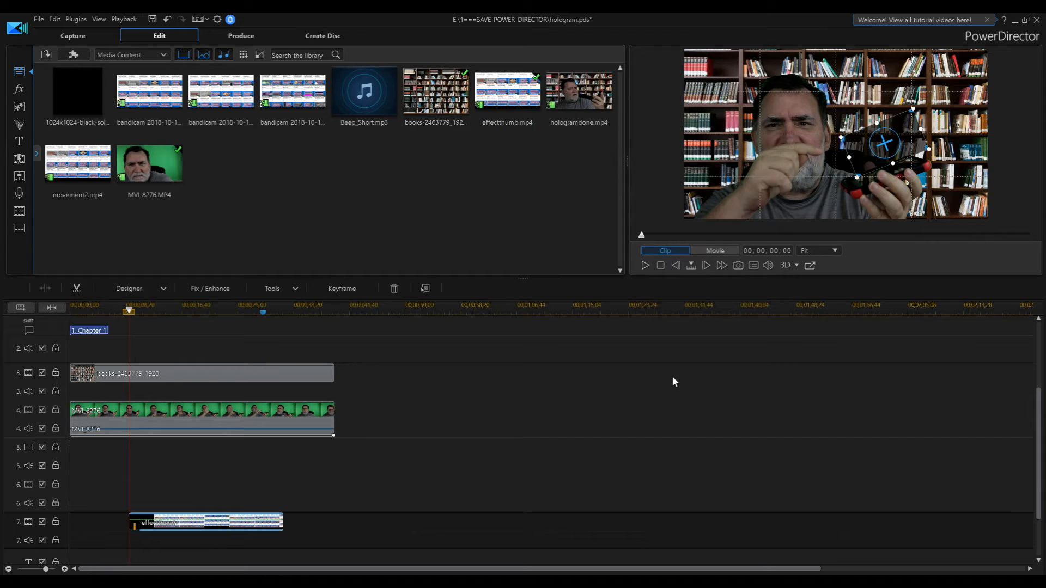
Play the whole movie from the beginning to check the overlay on the phone, pausing before the effectthumb clip ends.
left_click(678, 393)
left_click(659, 267)
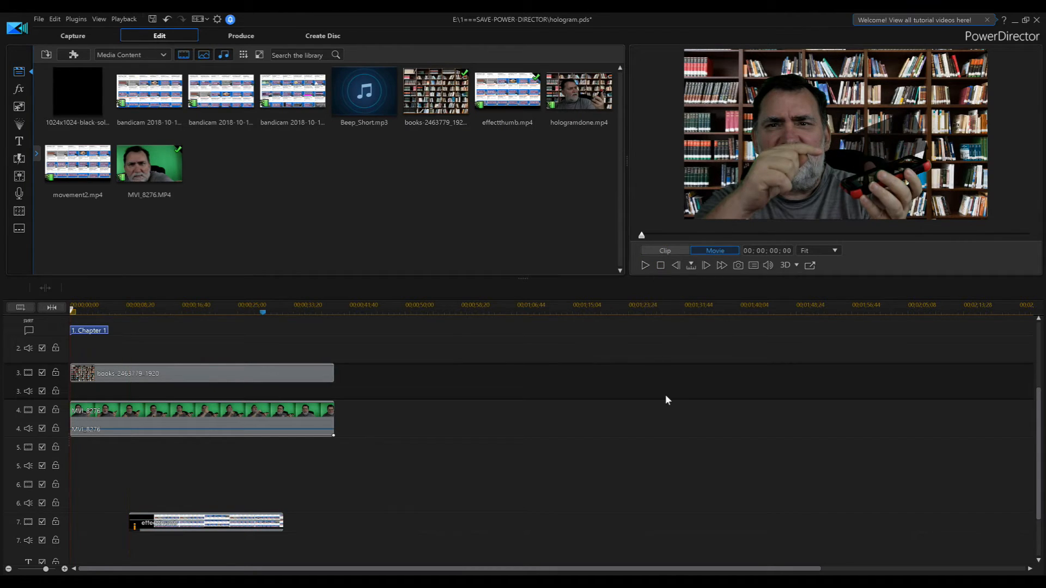
left_click(645, 266)
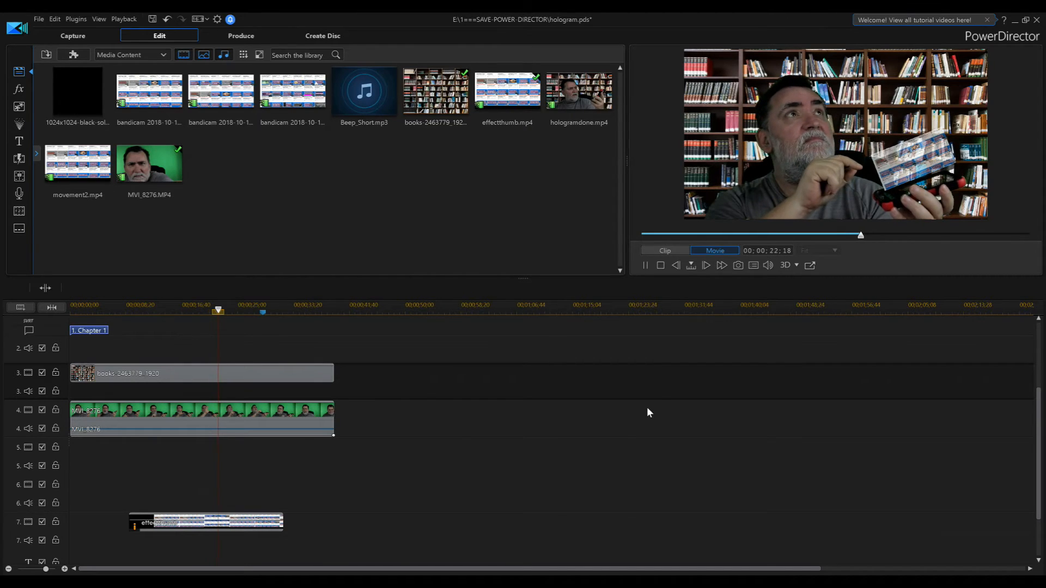
left_click(646, 266)
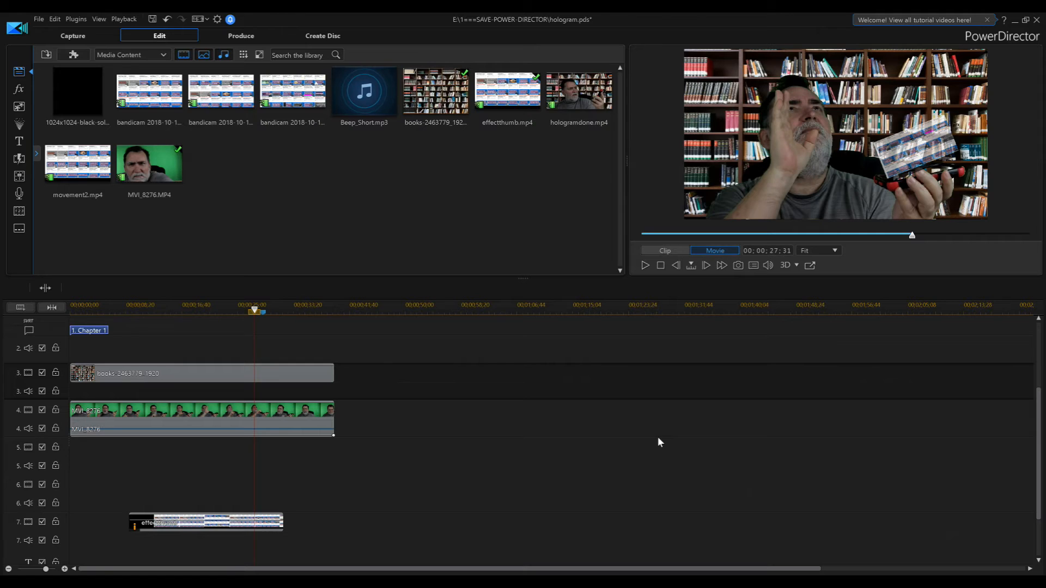
Preview the finished hologramdone.mp4 clip from the media library for comparison and pause it partway through.
left_click(579, 92)
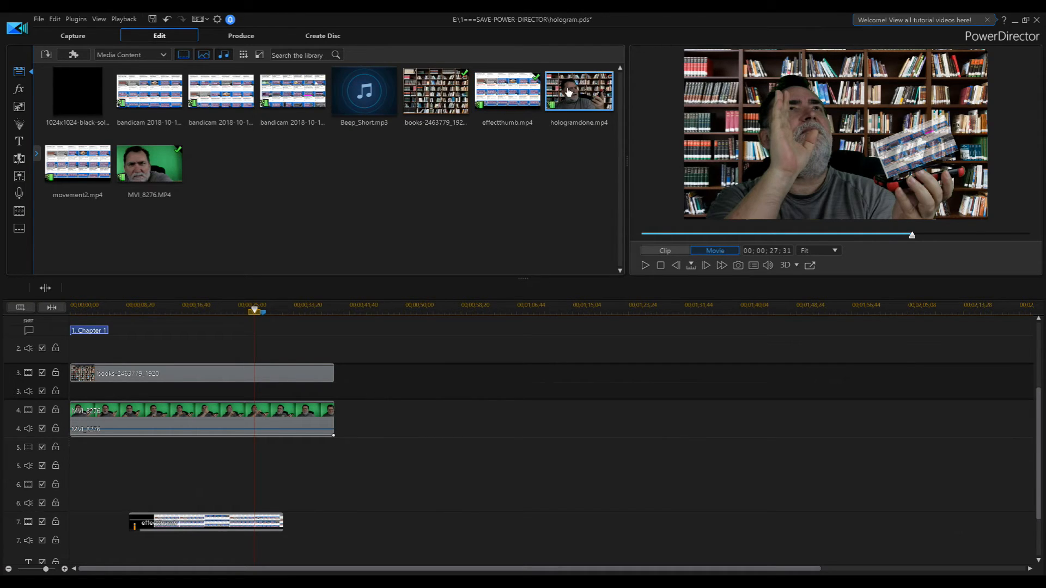
left_click(645, 266)
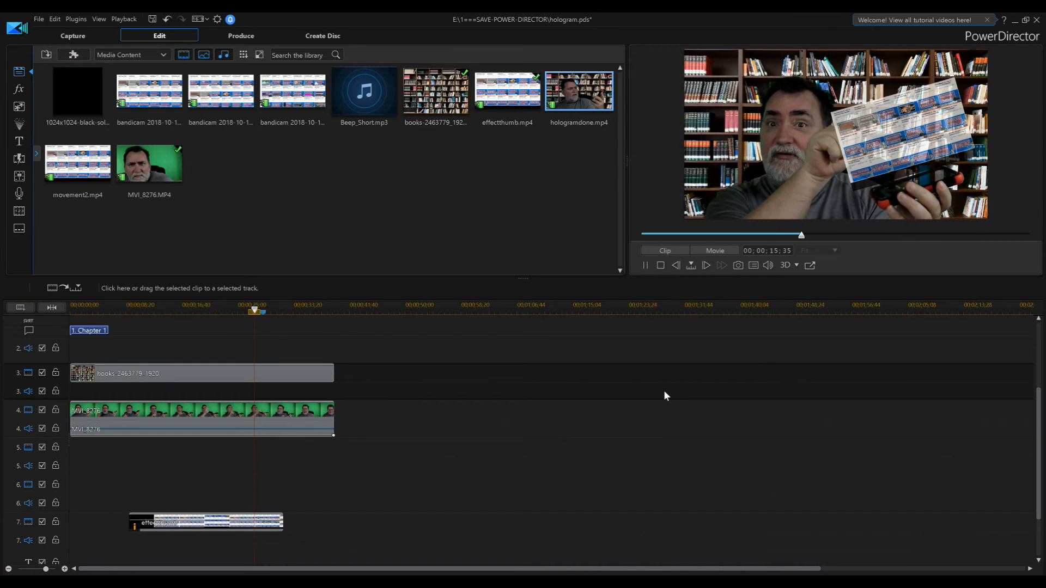
left_click(644, 265)
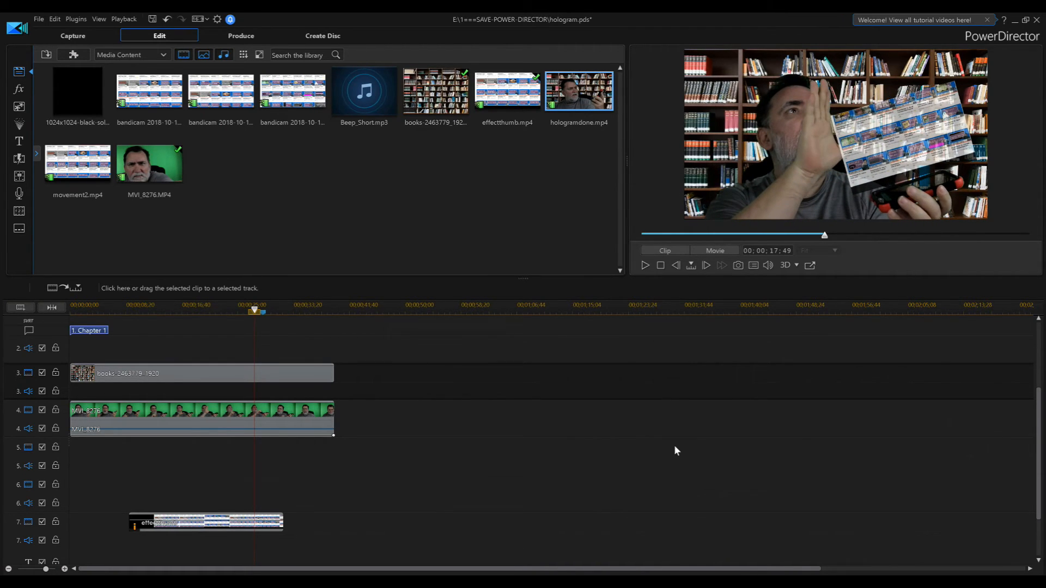